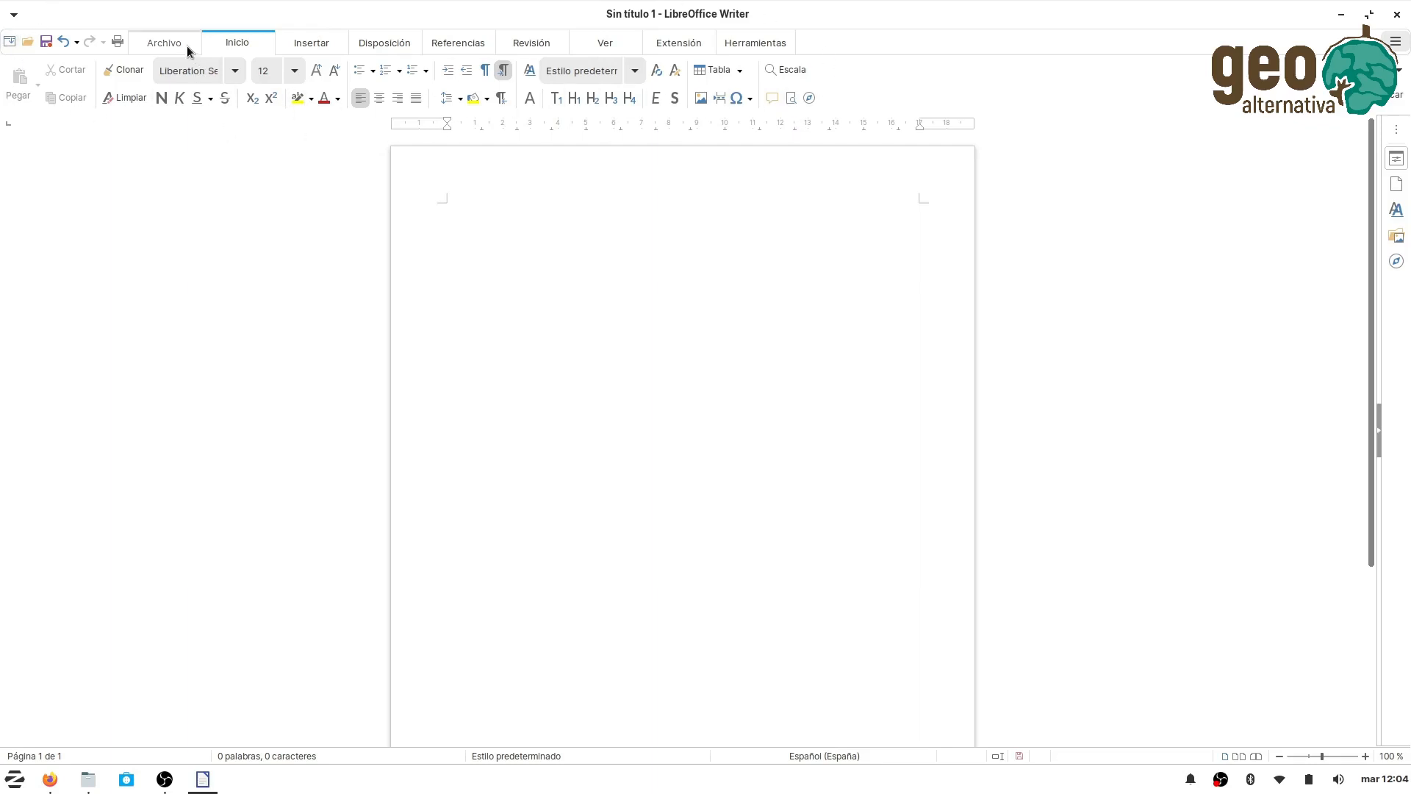
pyautogui.click(291, 44)
pyautogui.click(400, 44)
pyautogui.click(425, 43)
pyautogui.click(389, 42)
pyautogui.click(315, 42)
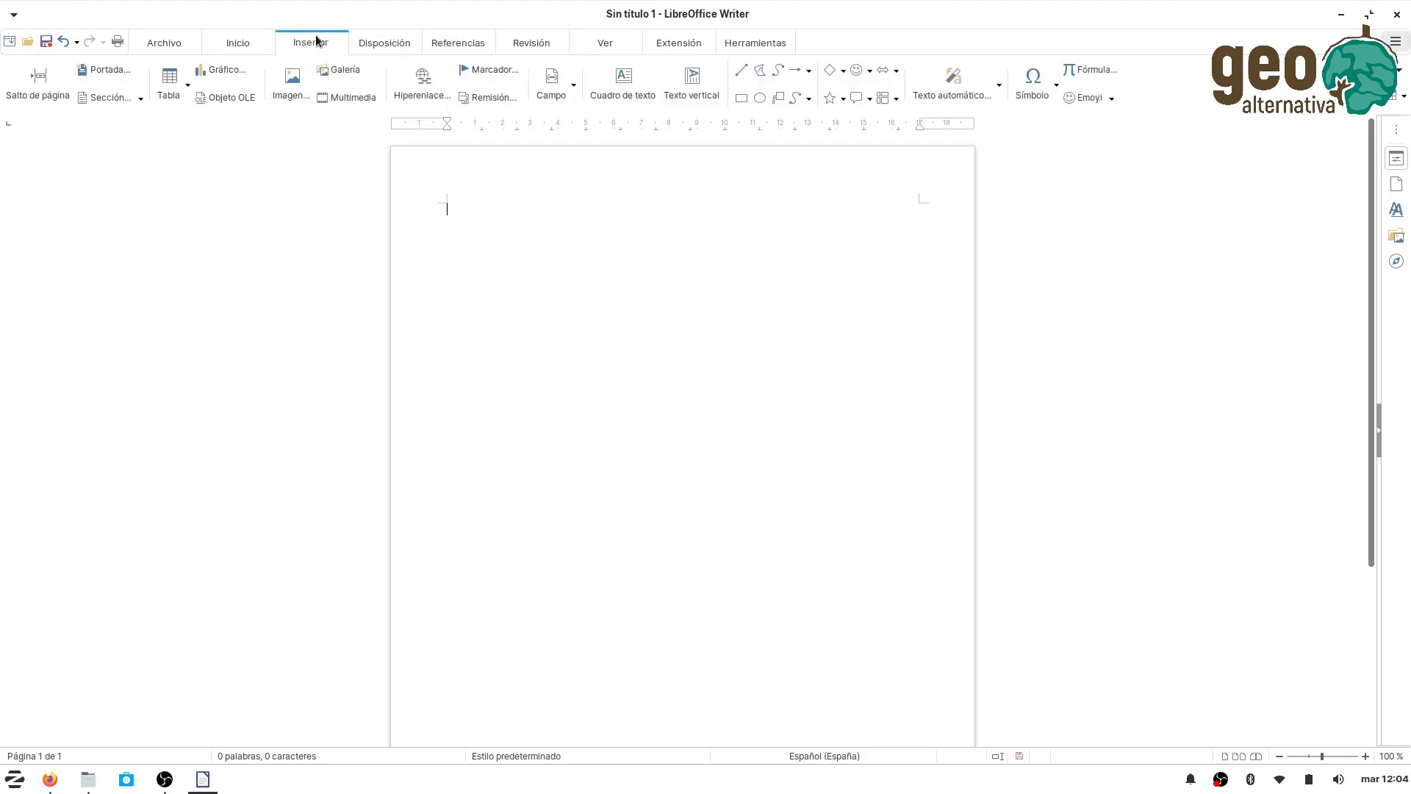
pyautogui.click(249, 42)
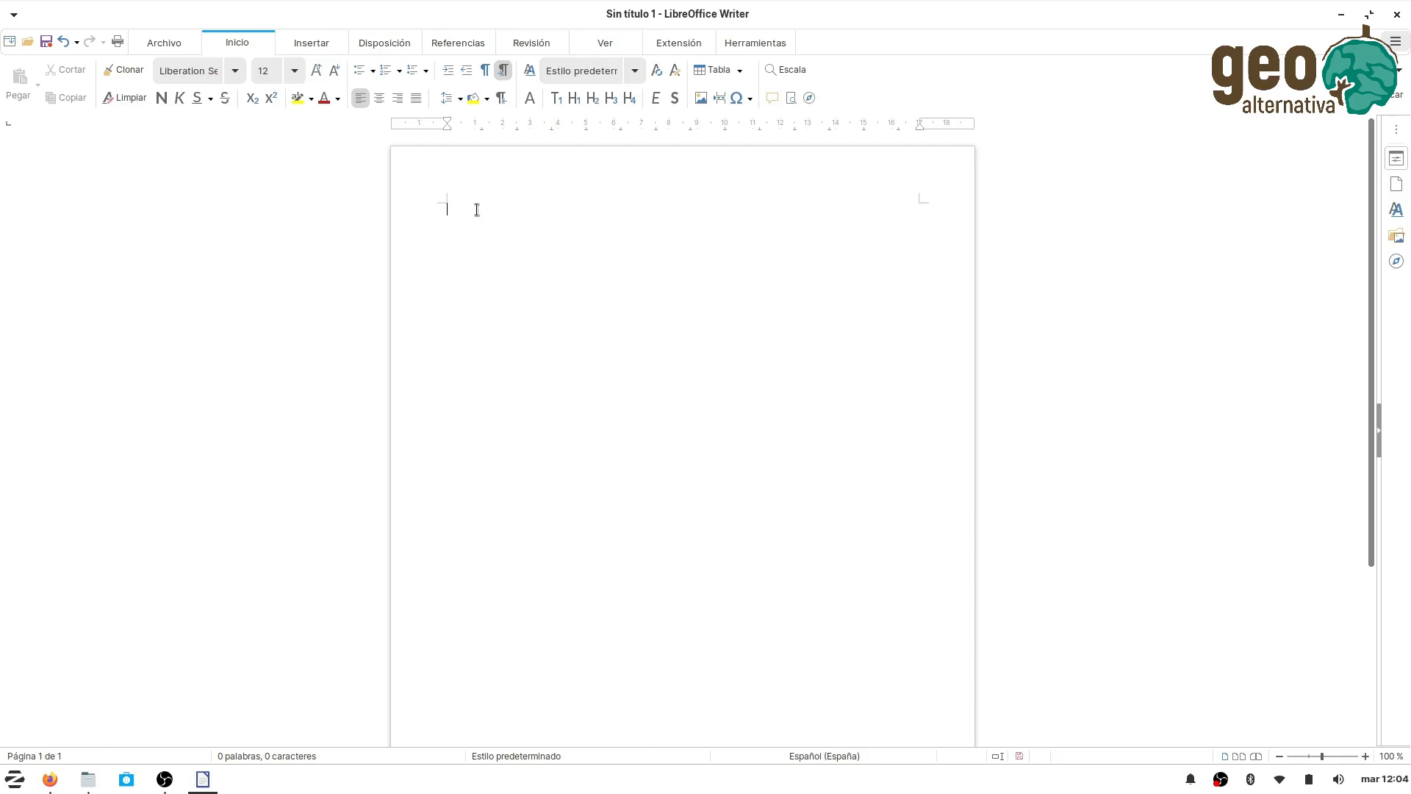
# Step: Write "Muchos años después, frente al pelotón de fusilamiento, el coronel Aureliano Buendía había de recordar aquella tarde remota" in the empty document
pyautogui.write('Muchos años después, frente al pelotón de fusiliamiento, el coronel Aureliano Buendía,')
pyautogui.press('BackSpace')
pyautogui.press('BackSpace')
pyautogui.press('BackSpace')
pyautogui.write('a había de recor')
pyautogui.write('dar esa tarde remota ')
# Step: Complete the sentence with "en que su padre lo llevó a conocer el hielo."
pyautogui.write('en que su padre le lle')
pyautogui.press('BackSpace')
pyautogui.press('BackSpace')
pyautogui.press('BackSpace')
pyautogui.press('BackSpace')
pyautogui.press('BackSpace')
pyautogui.write('o llevó a conocer el hielo.')
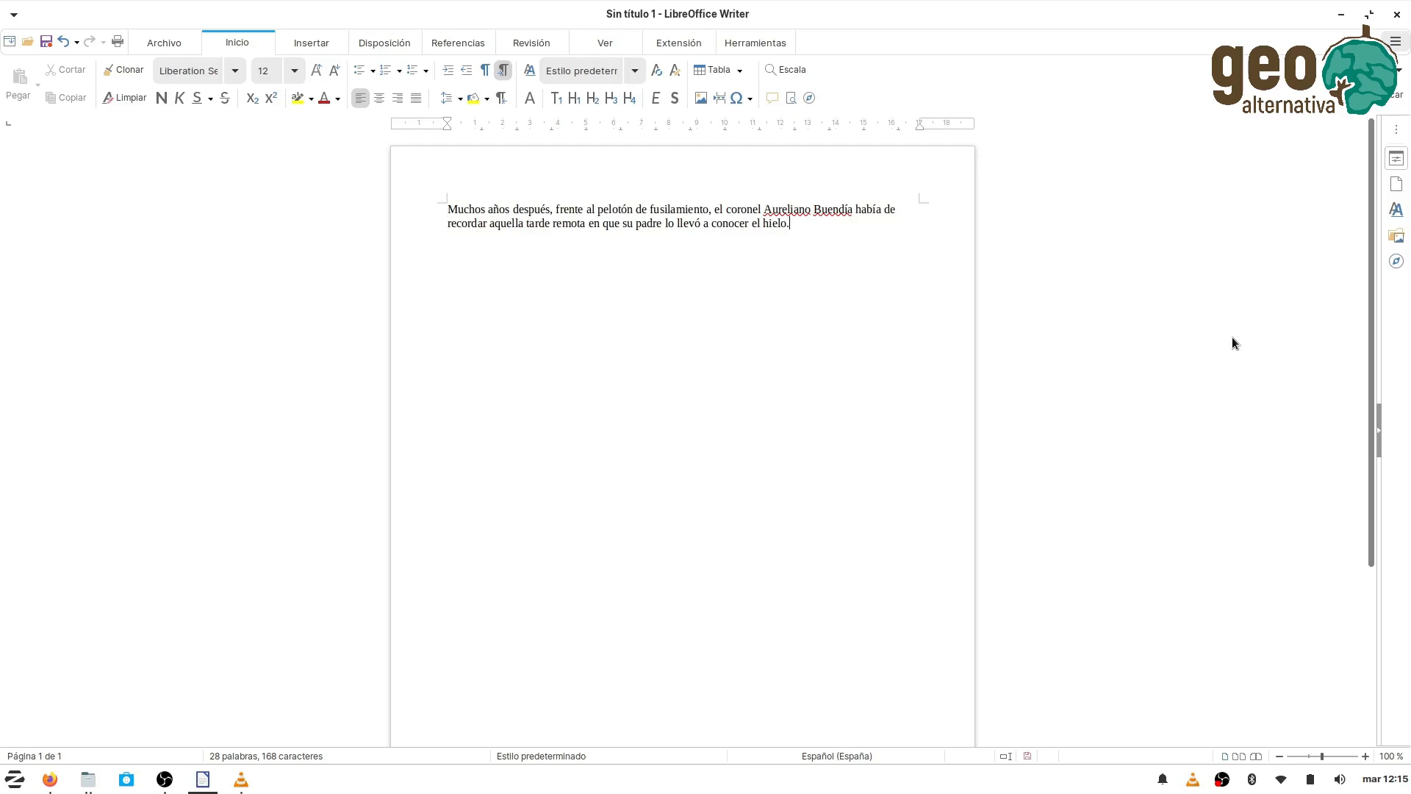
# Step: Add the title "Cien años de soledad." above the paragraph, separated from it by one blank line
pyautogui.click(446, 208)
pyautogui.press('Return')
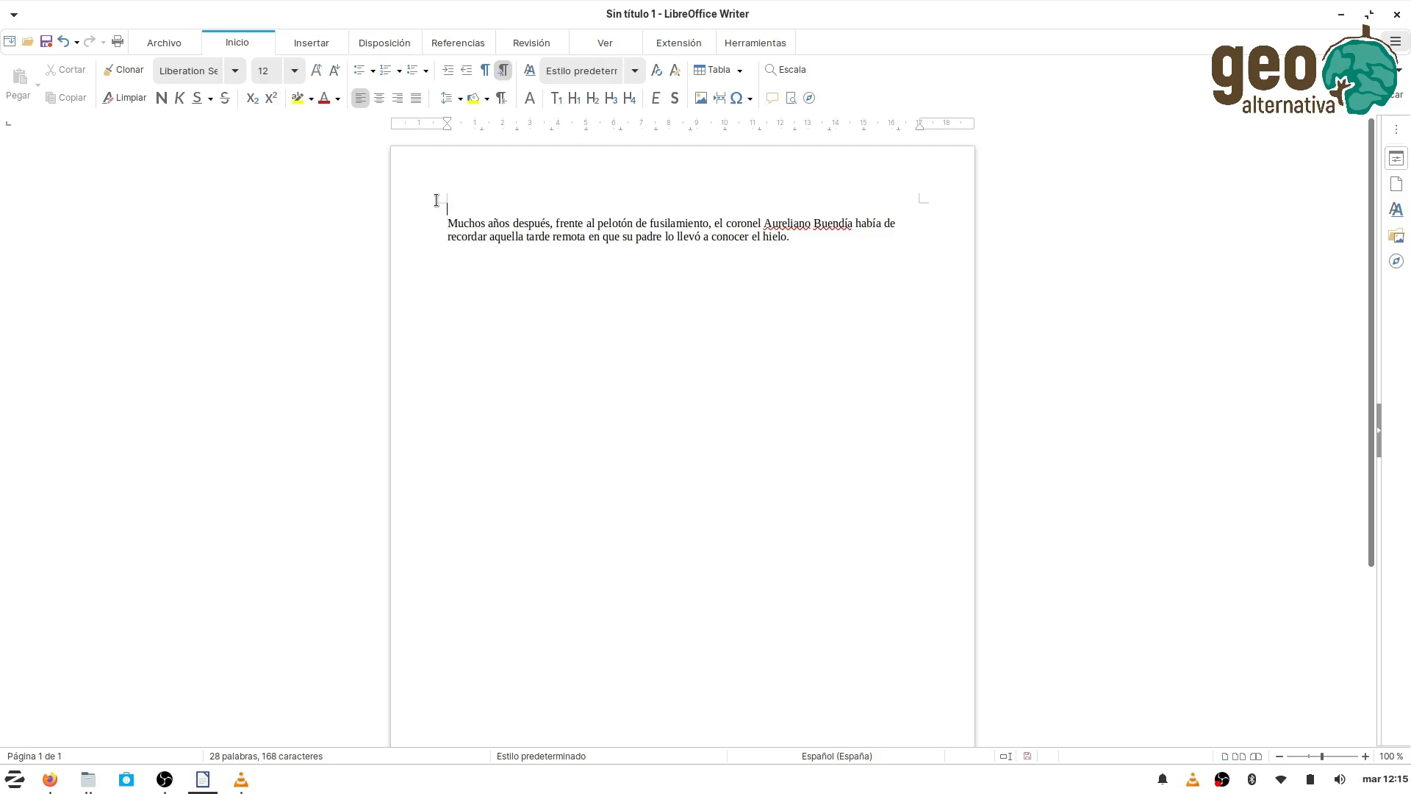
pyautogui.write('Cien años de soledad.')
pyautogui.press('Return')
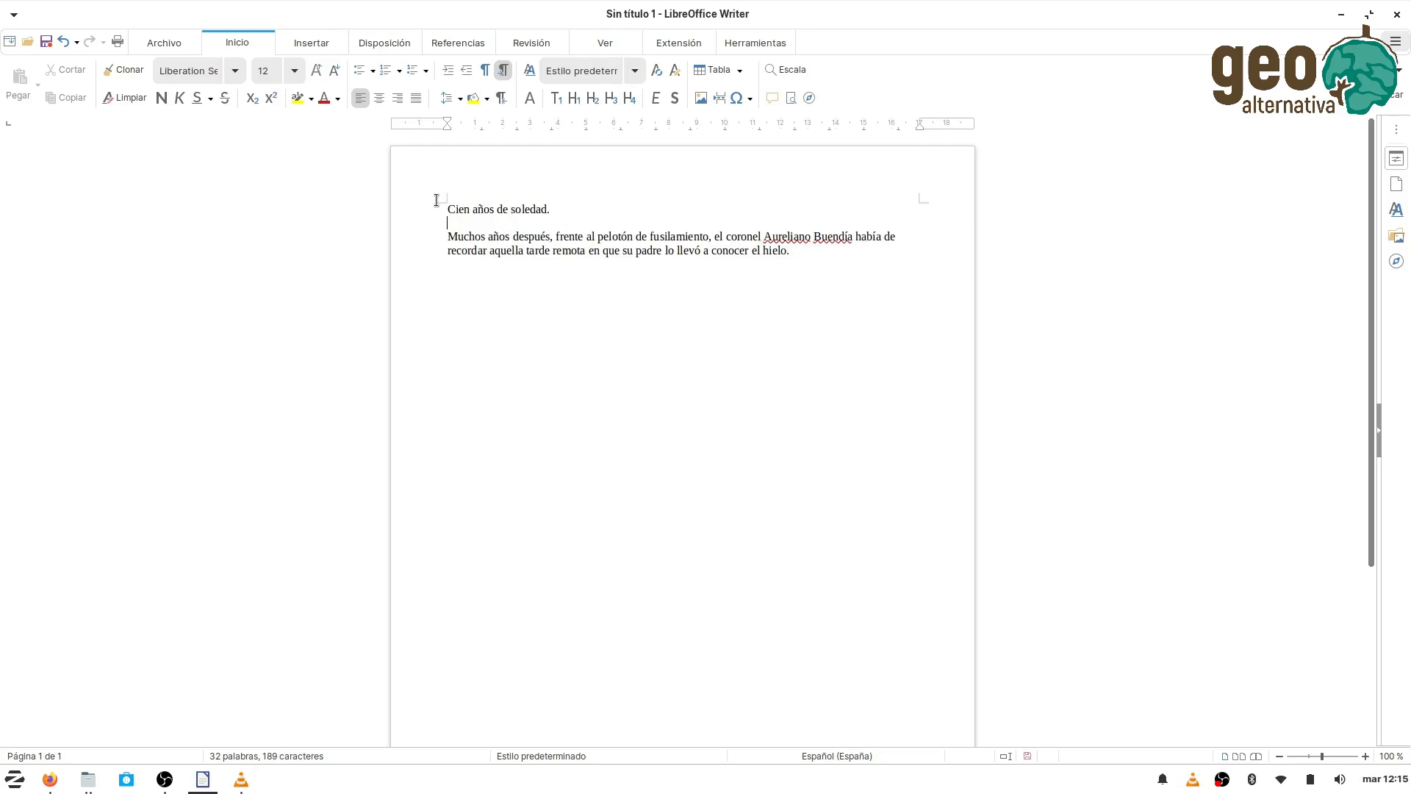
# Step: Try extra blank lines between the title and the paragraph, then delete them so only one remains
pyautogui.press('Return')
pyautogui.press('Return')
pyautogui.press('Return')
pyautogui.press('Return')
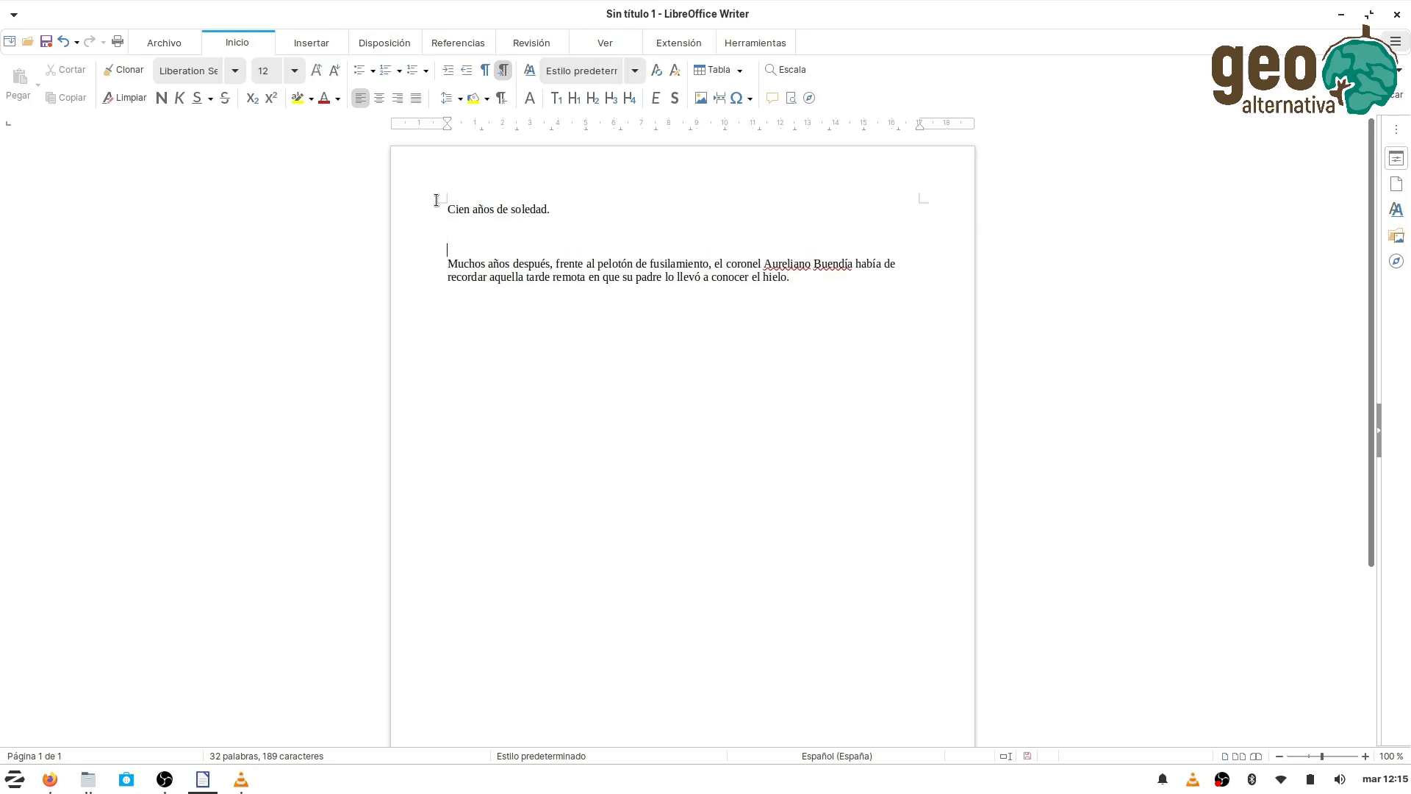
pyautogui.press('BackSpace')
pyautogui.press('BackSpace')
pyautogui.press('BackSpace')
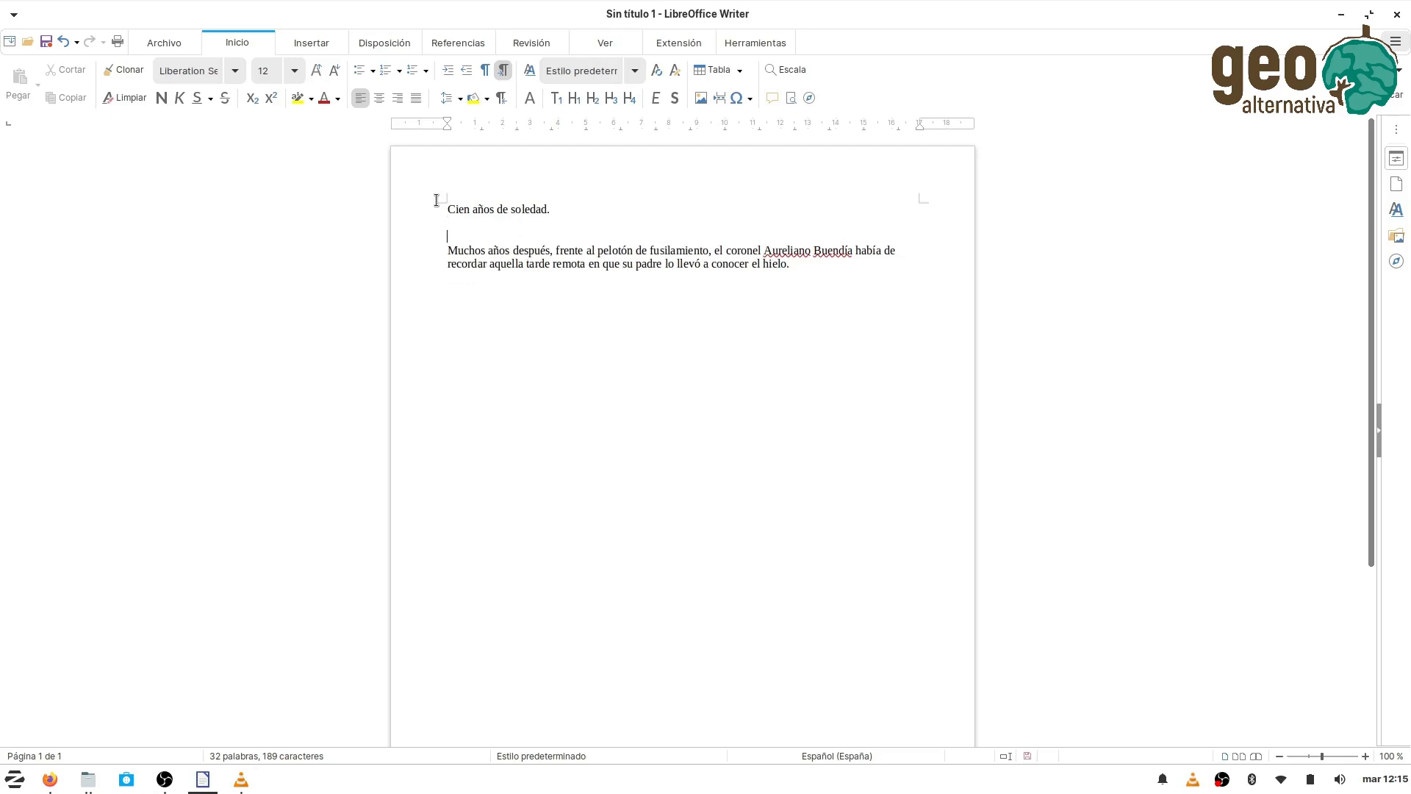
pyautogui.press('BackSpace')
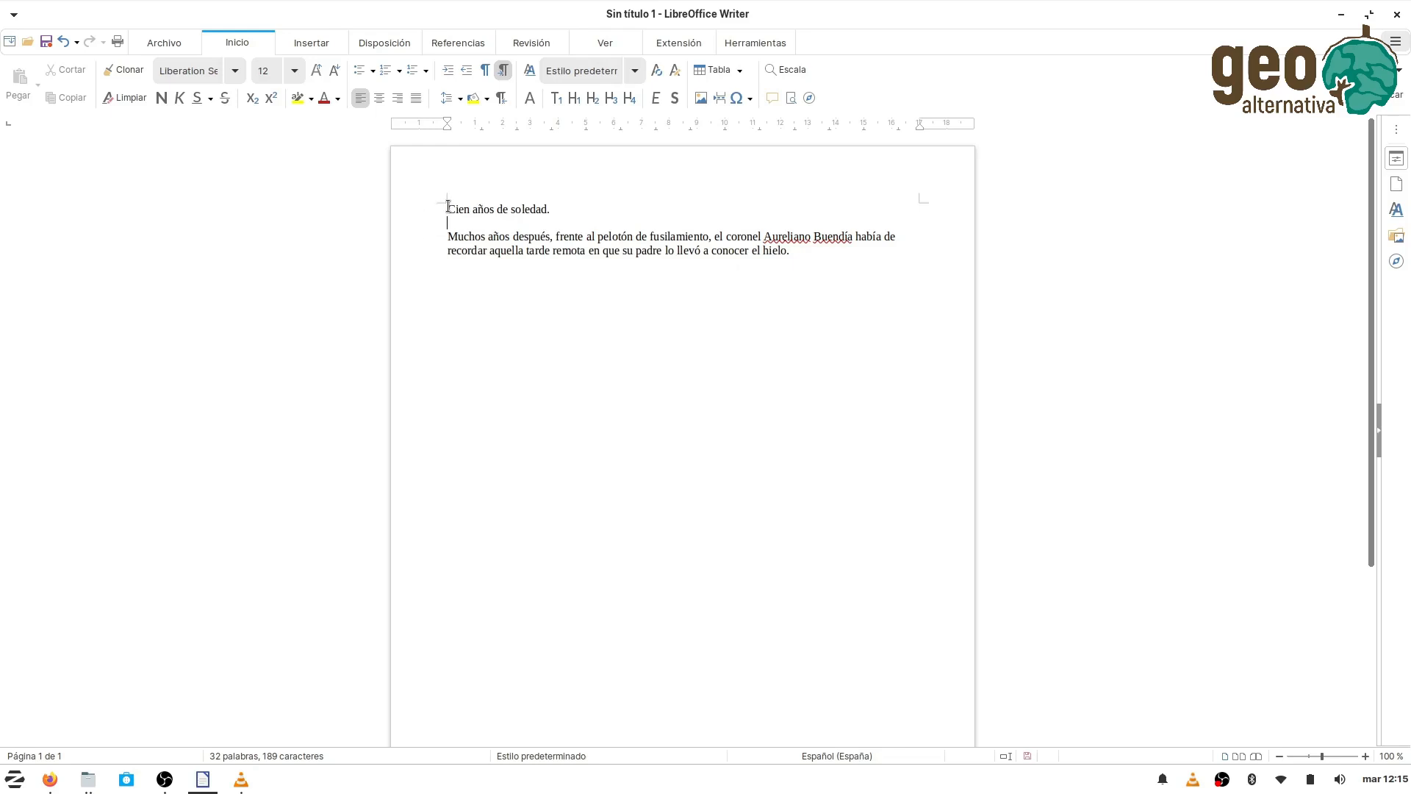
# Step: Change the font of the title and the paragraph to Open Sans
pyautogui.moveTo(448, 208); pyautogui.dragTo(862, 270)
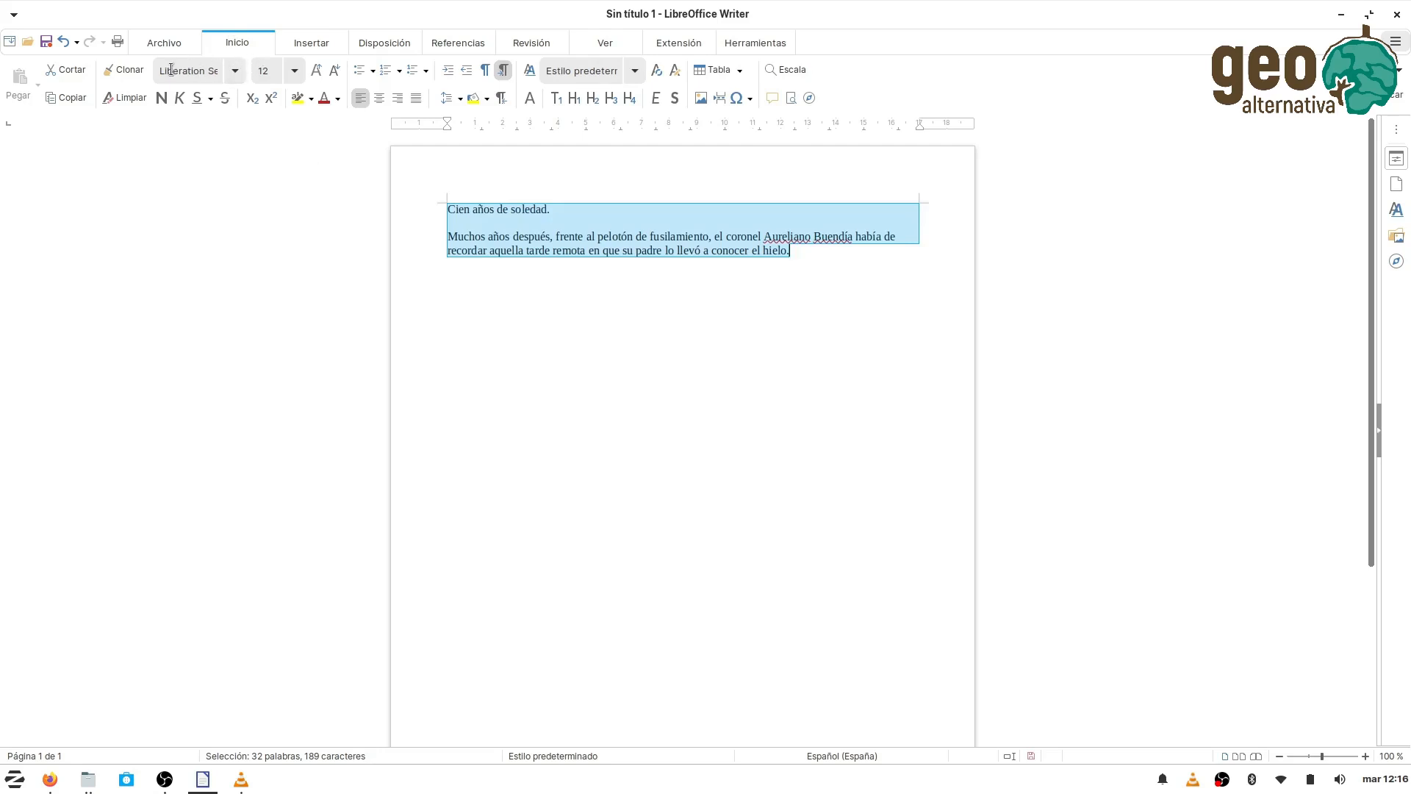
pyautogui.click(235, 71)
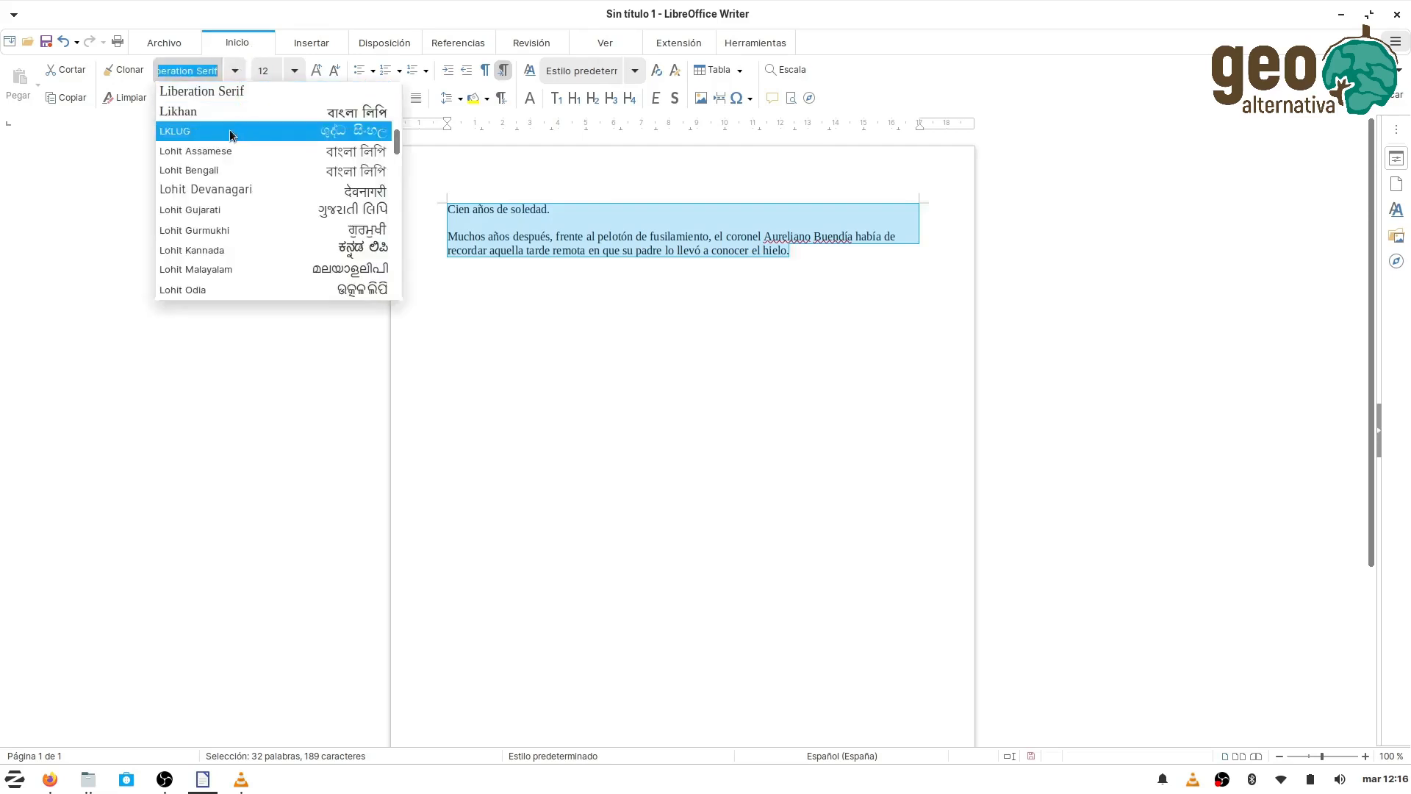
pyautogui.scroll(-8, 225, 143)
pyautogui.scroll(-10, 224, 144)
pyautogui.scroll(-10, 223, 144)
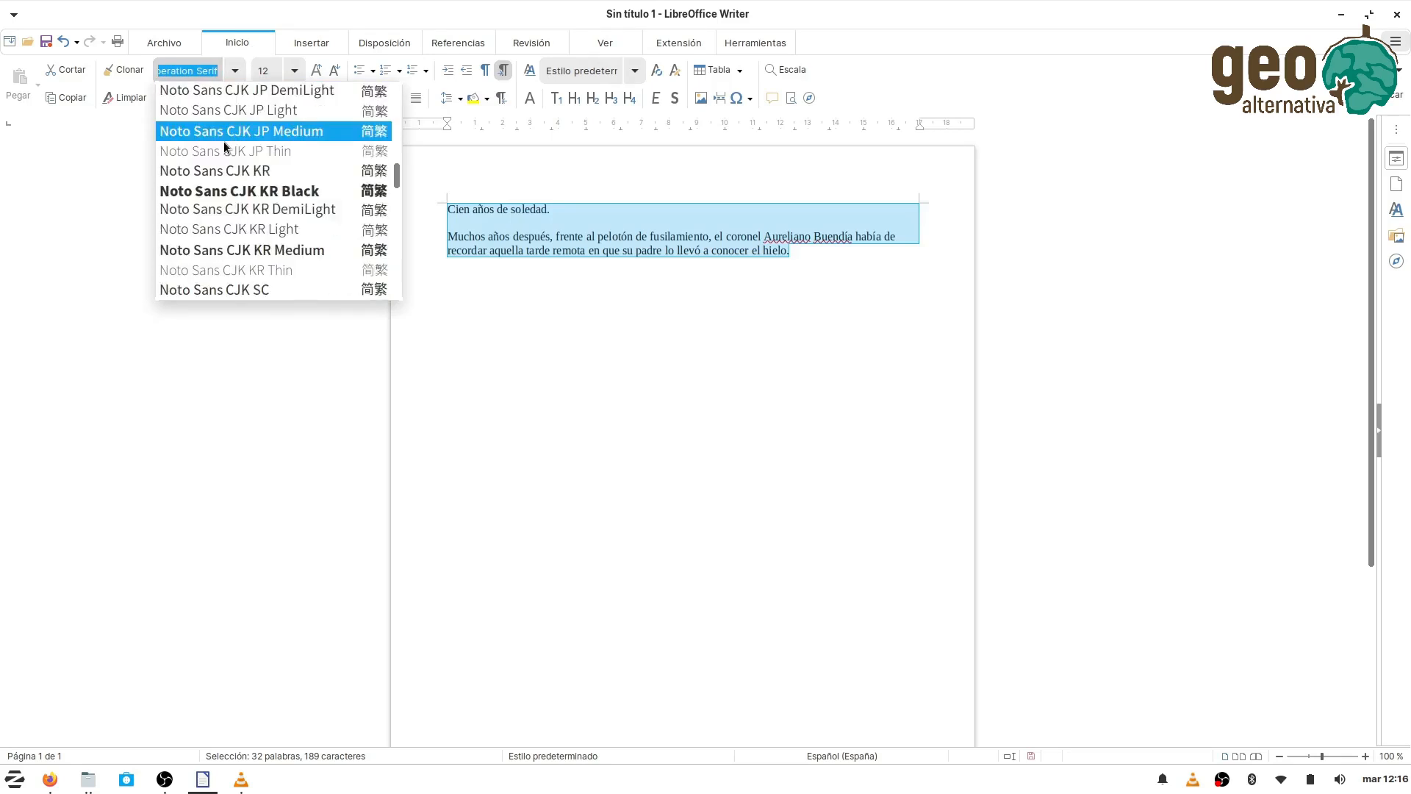
pyautogui.scroll(-1, 224, 150)
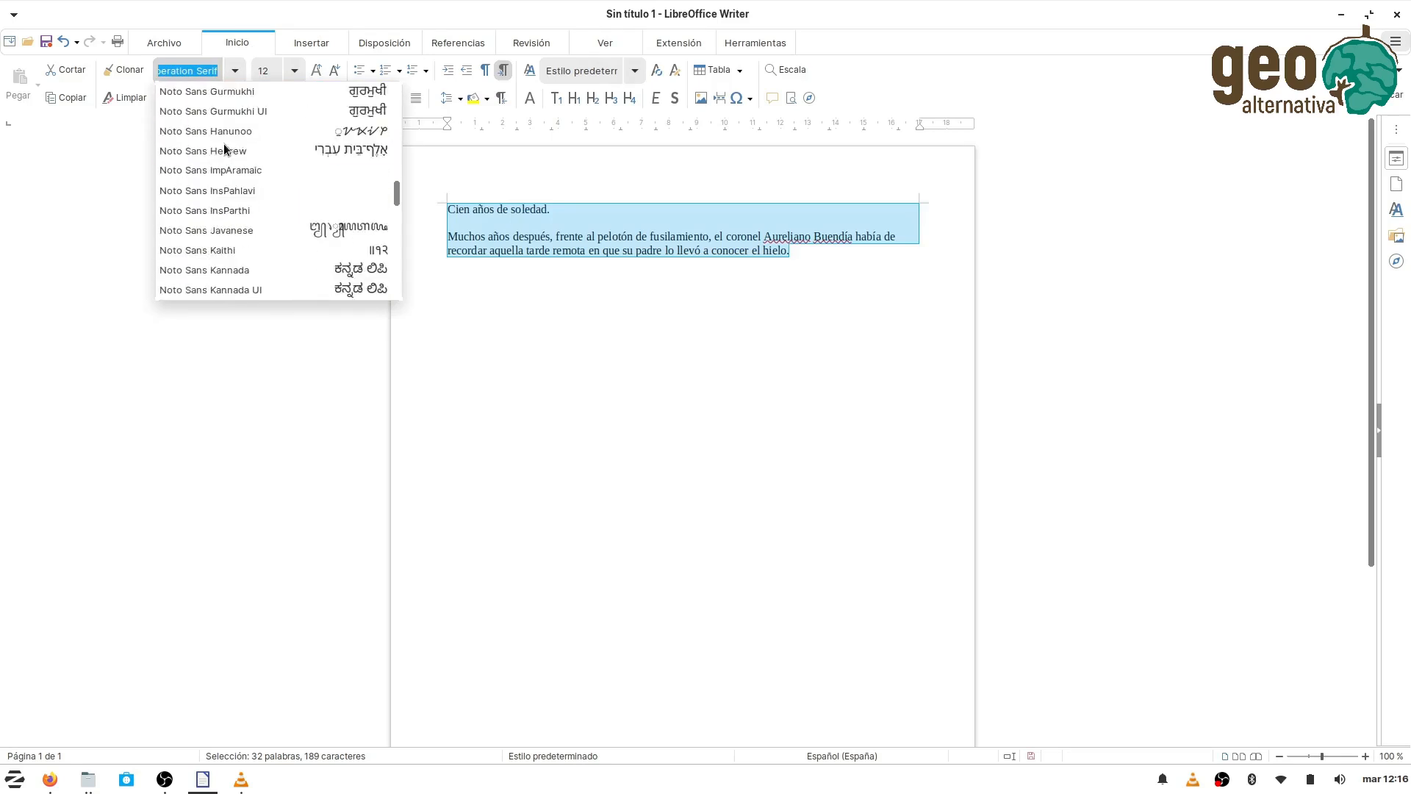
pyautogui.scroll(5, 224, 150)
pyautogui.scroll(-6, 224, 150)
pyautogui.scroll(-20, 225, 151)
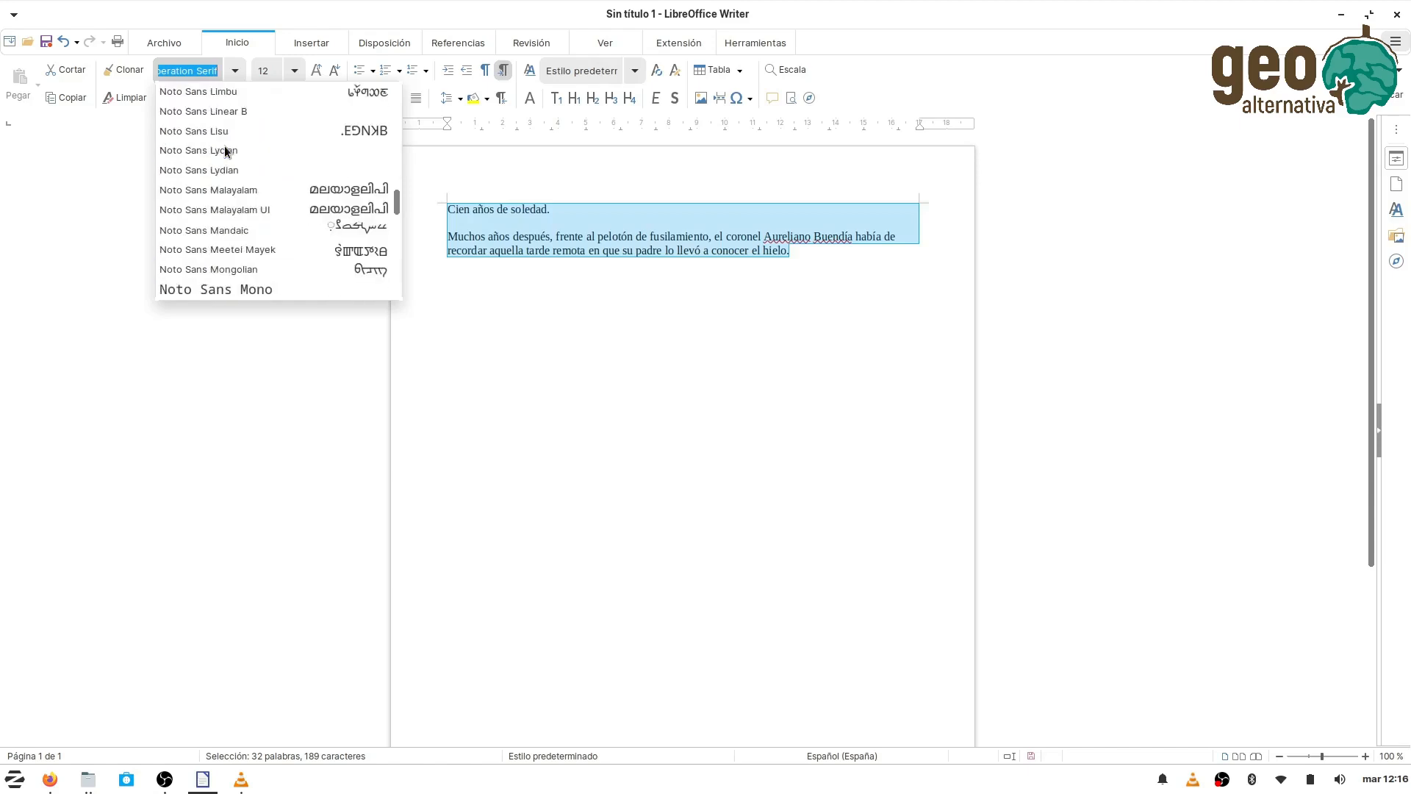
pyautogui.scroll(-20, 225, 152)
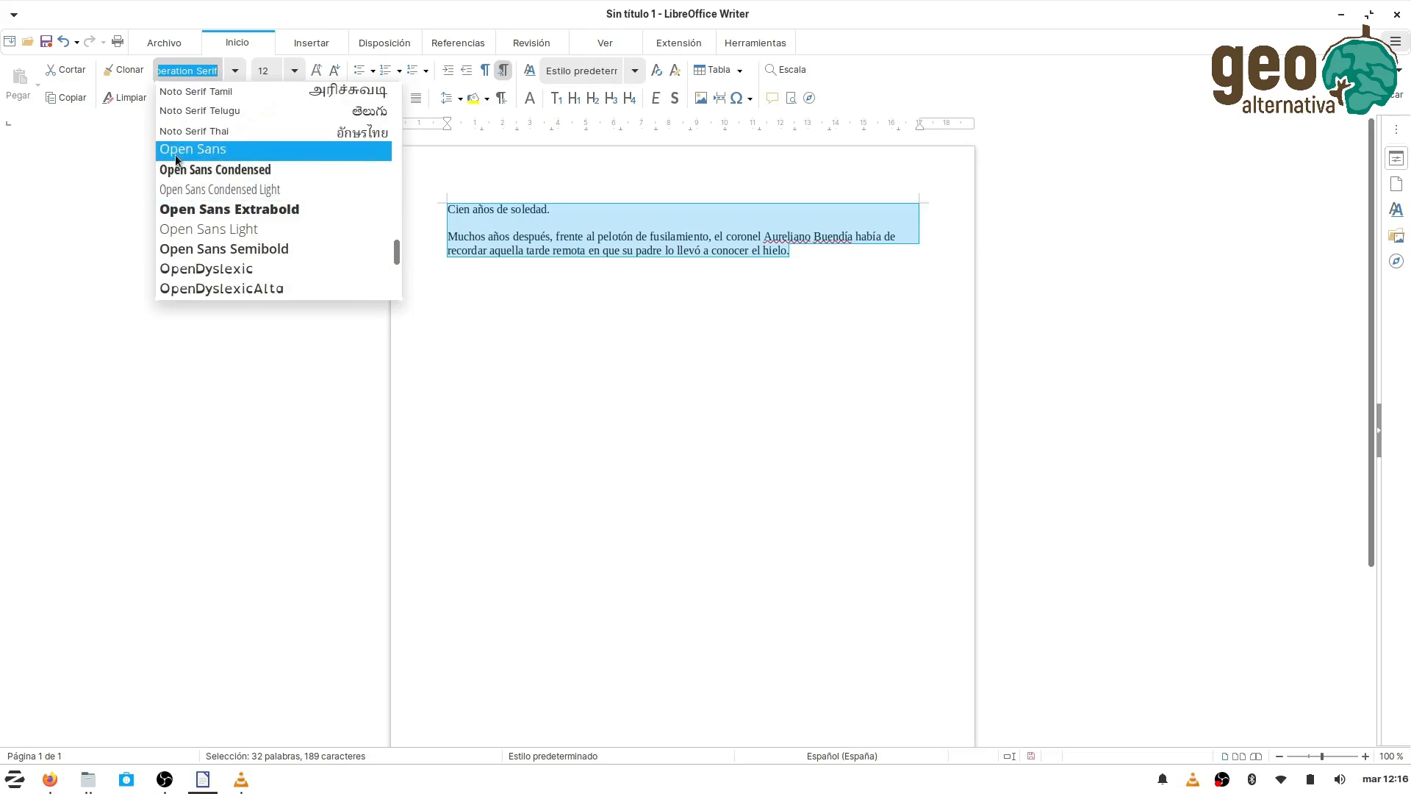
pyautogui.click(177, 150)
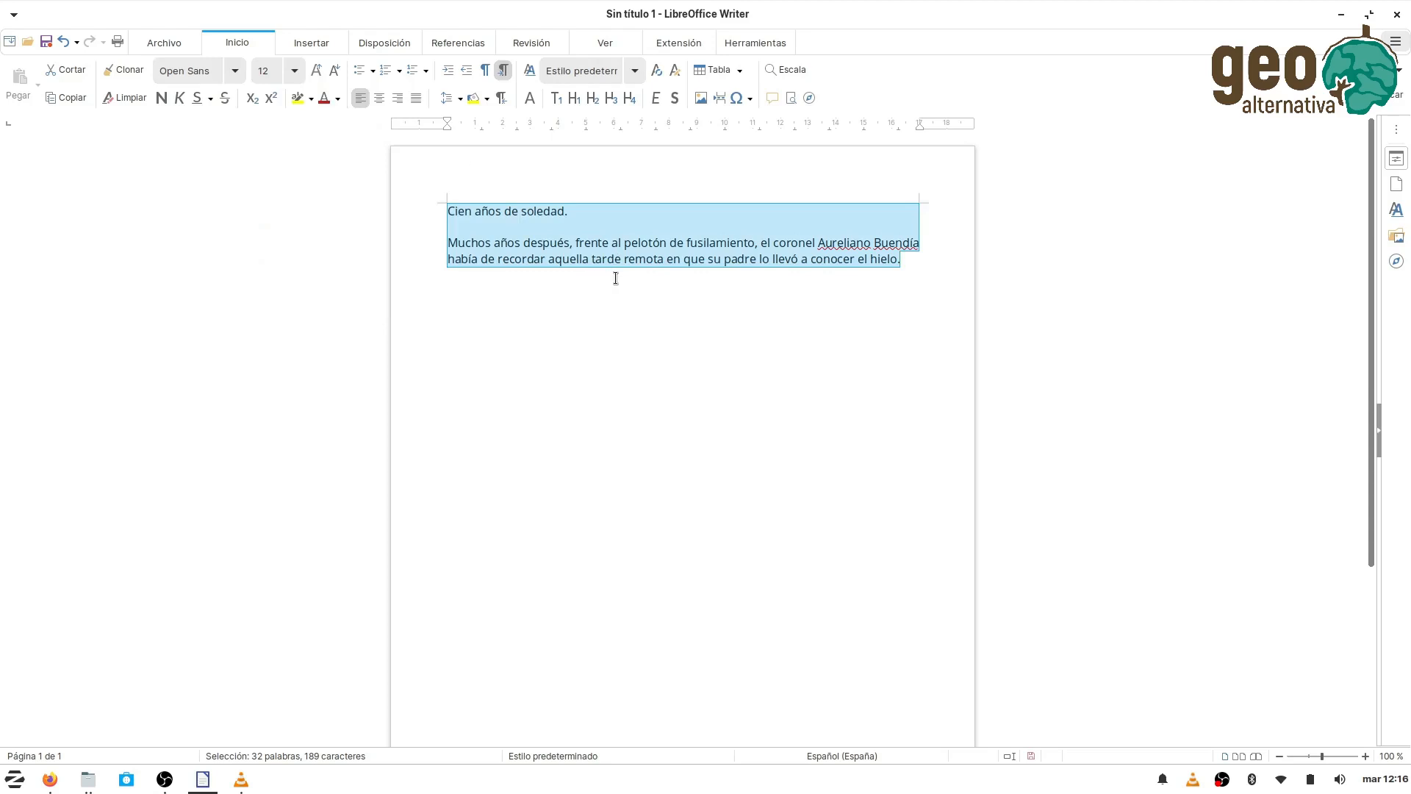
pyautogui.click(235, 71)
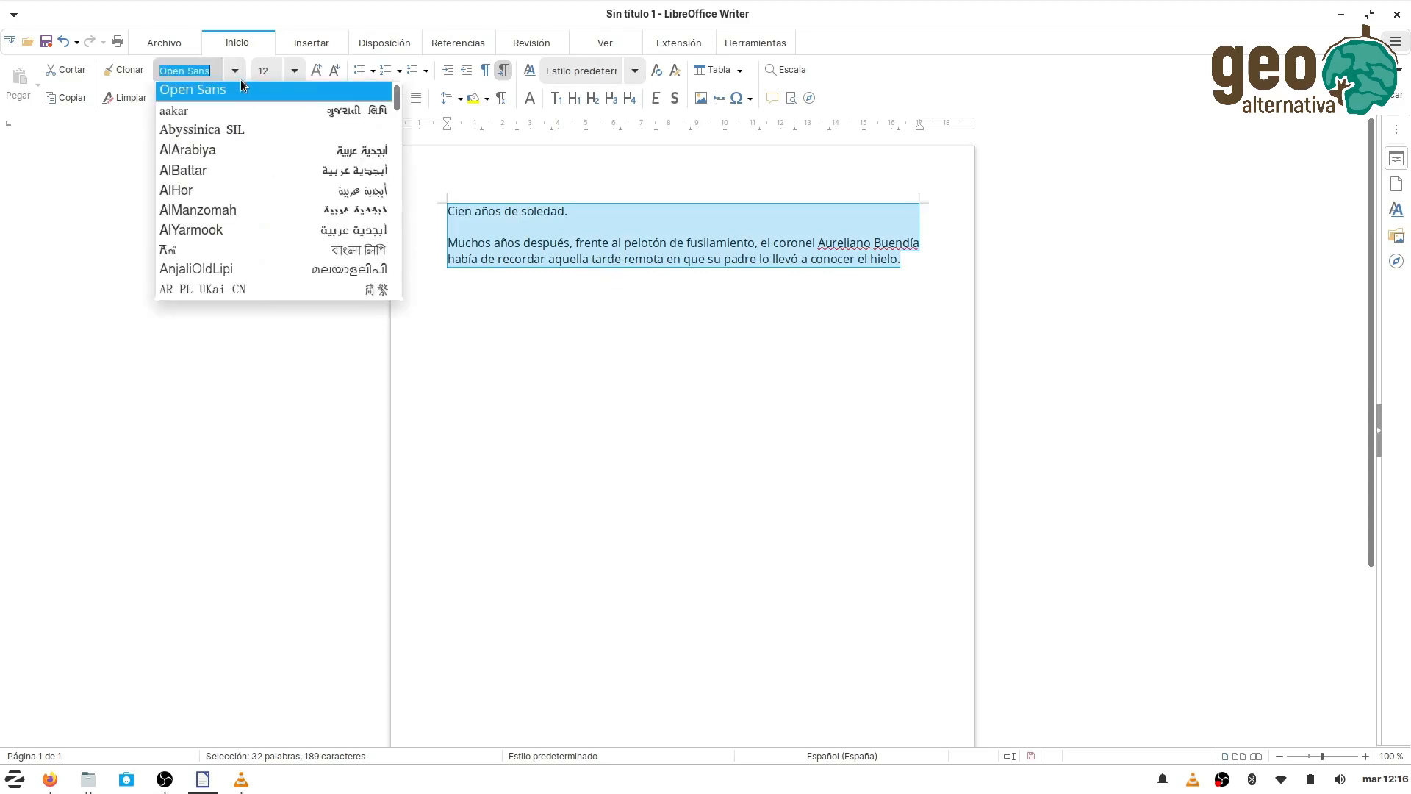
pyautogui.click(498, 306)
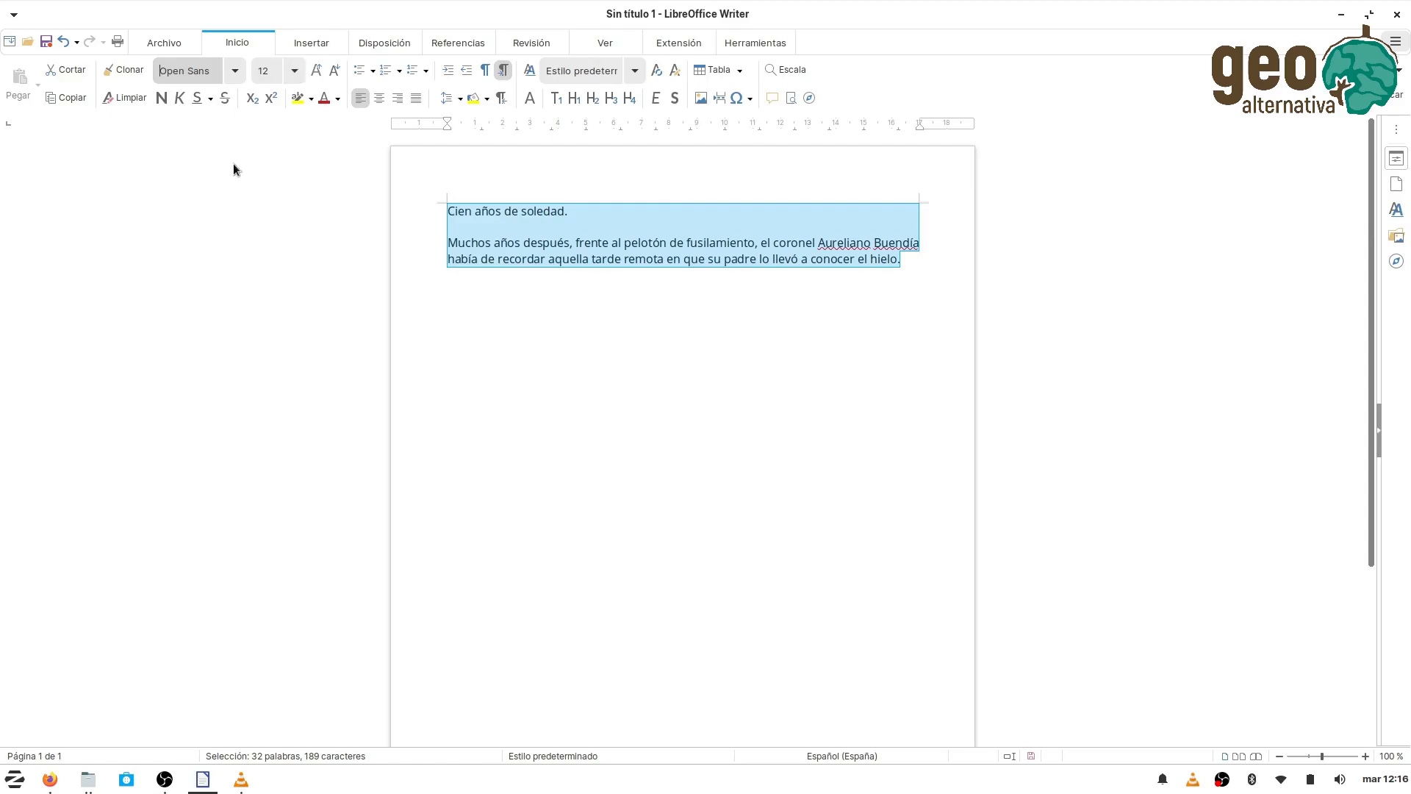
# Step: Set the font size of the whole selected text to 14 and deselect it
pyautogui.click(299, 71)
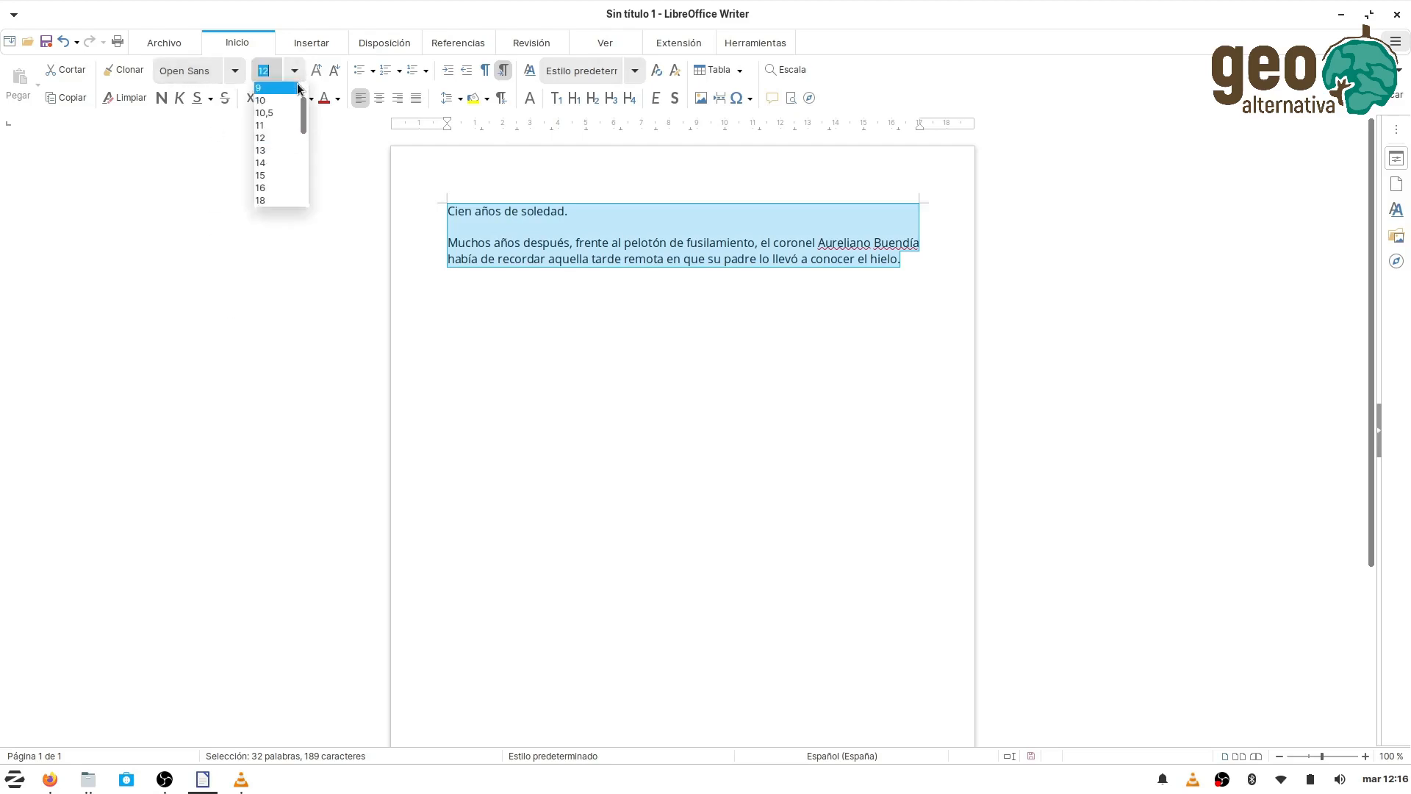
pyautogui.click(271, 162)
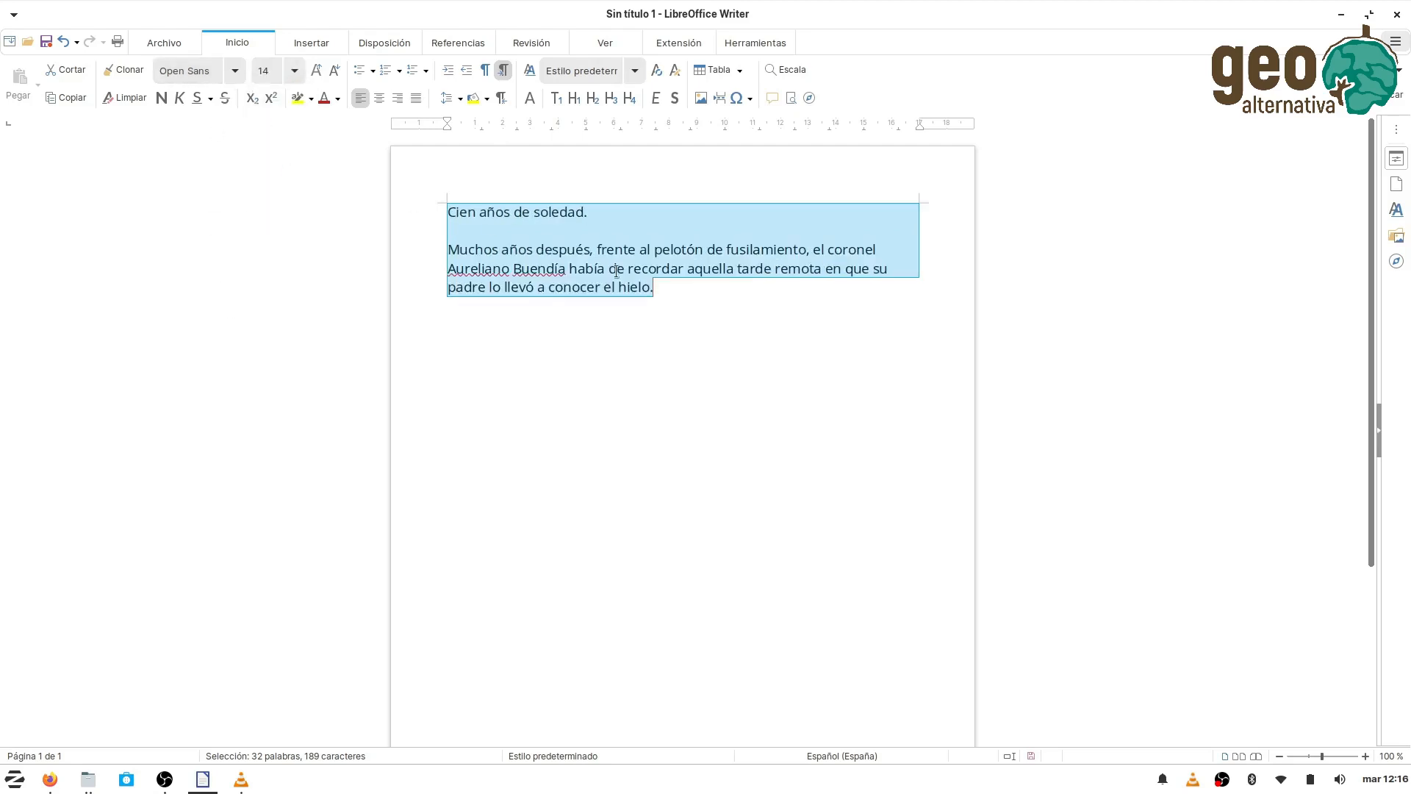
pyautogui.click(638, 380)
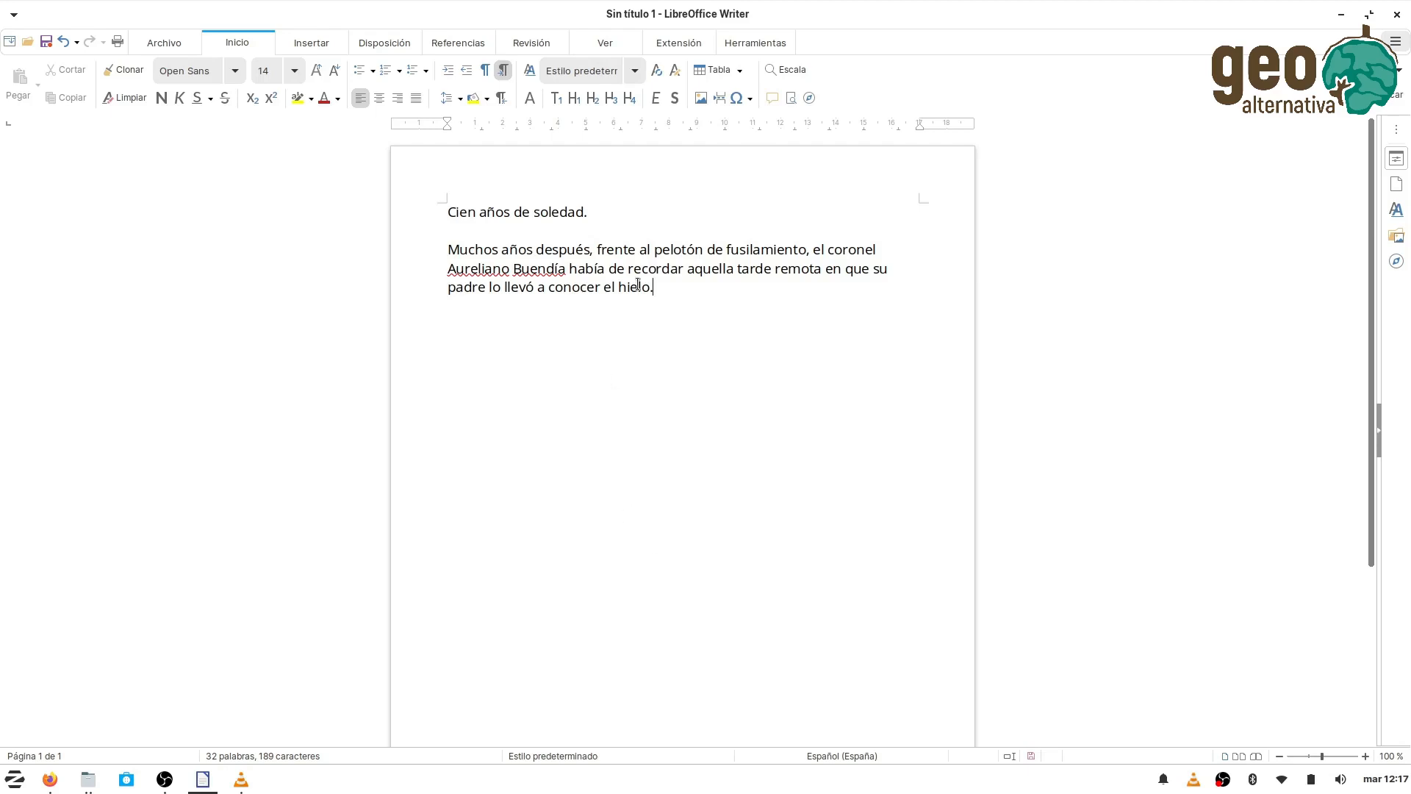
# Step: Enlarge the title "Cien años de soledad." to font size 18
pyautogui.moveTo(605, 212); pyautogui.dragTo(434, 198)
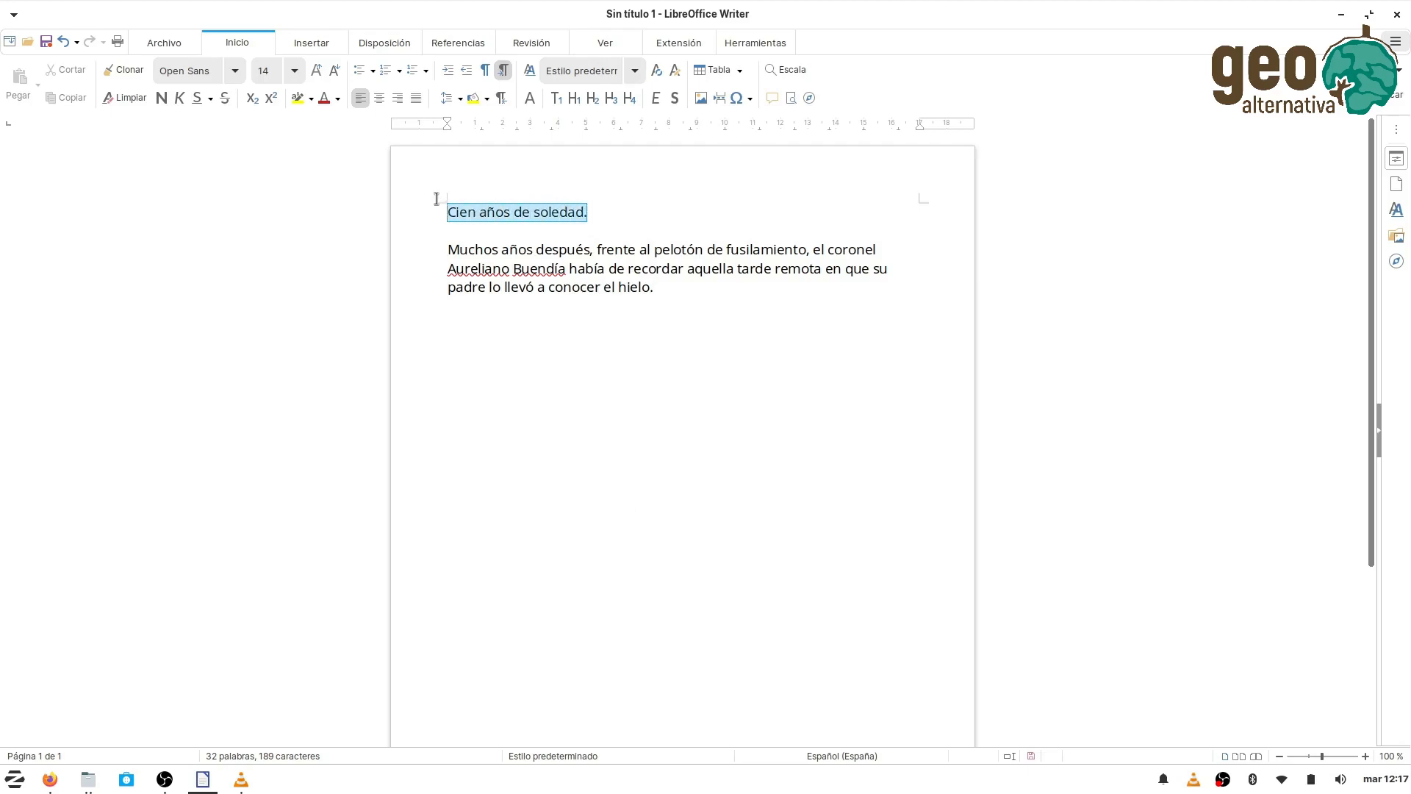
pyautogui.click(296, 70)
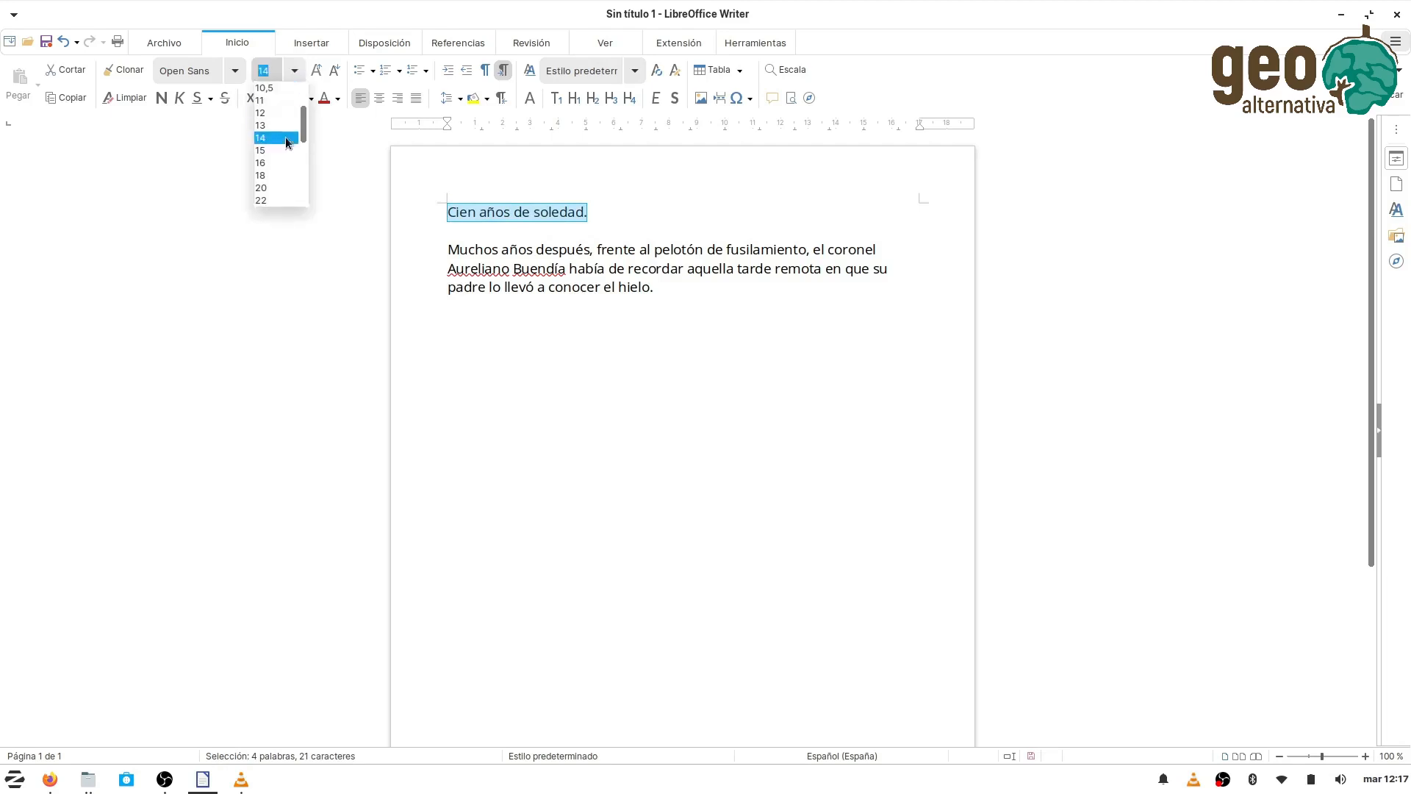
pyautogui.click(276, 179)
pyautogui.click(719, 363)
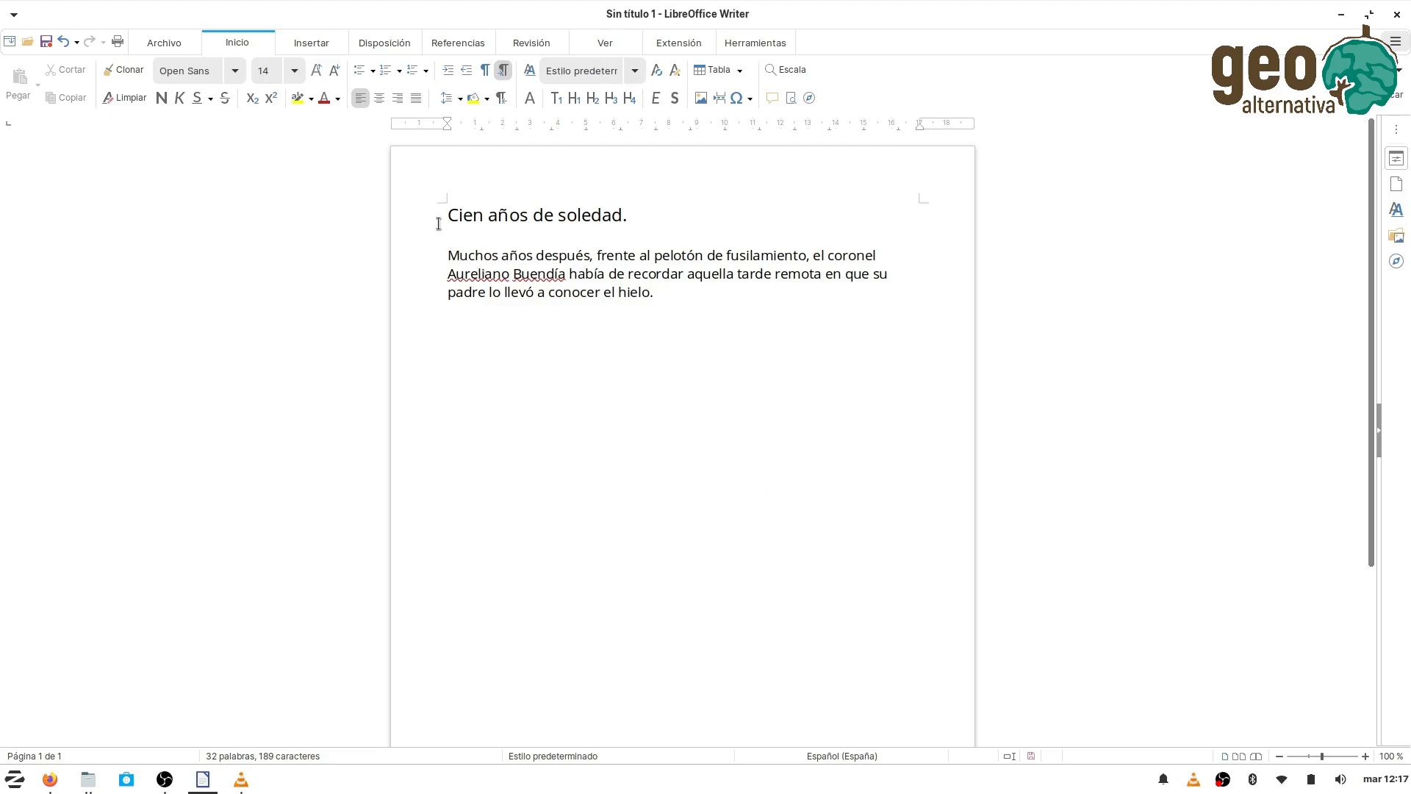
# Step: Apply bold to the title "Cien años de soledad." and deselect it
pyautogui.moveTo(448, 218); pyautogui.dragTo(627, 208)
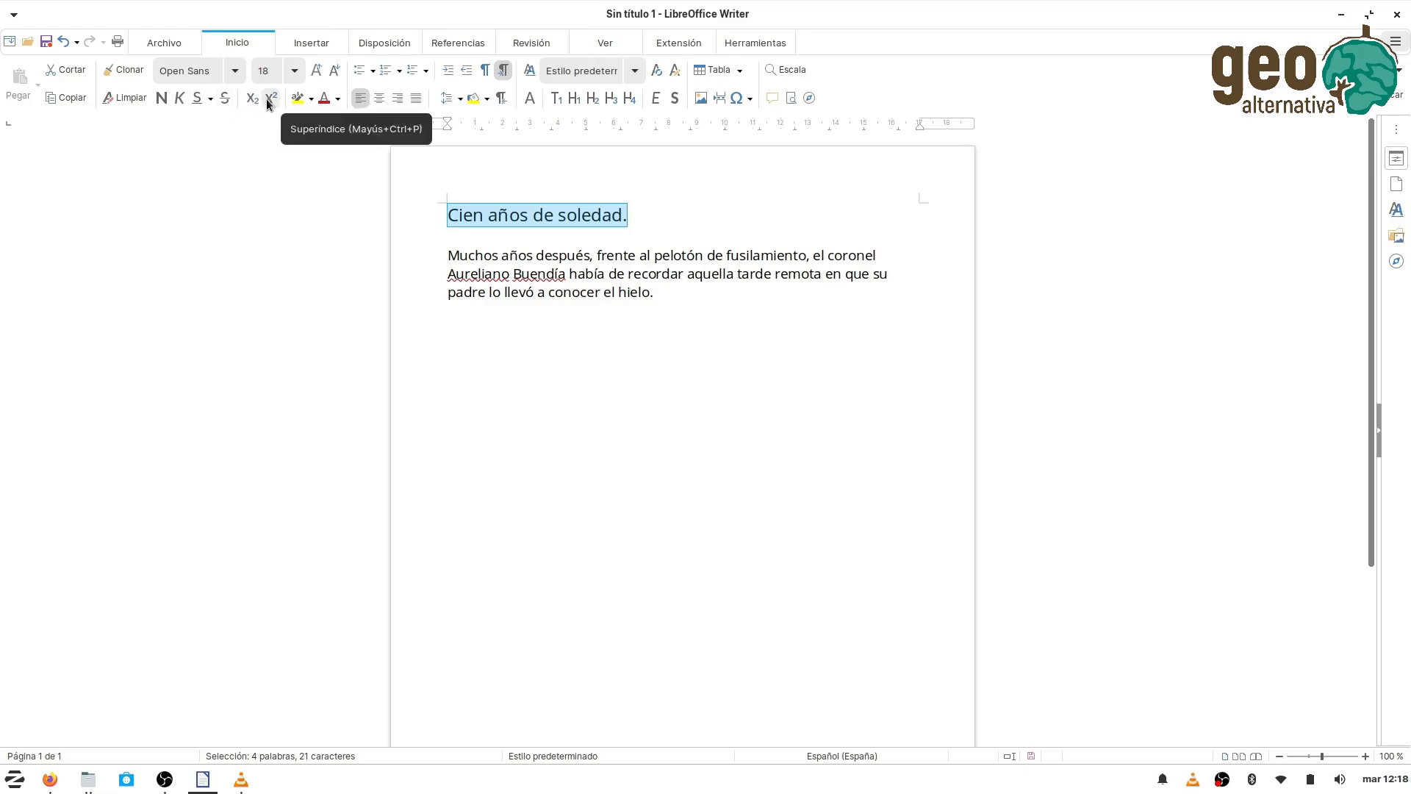
pyautogui.click(165, 100)
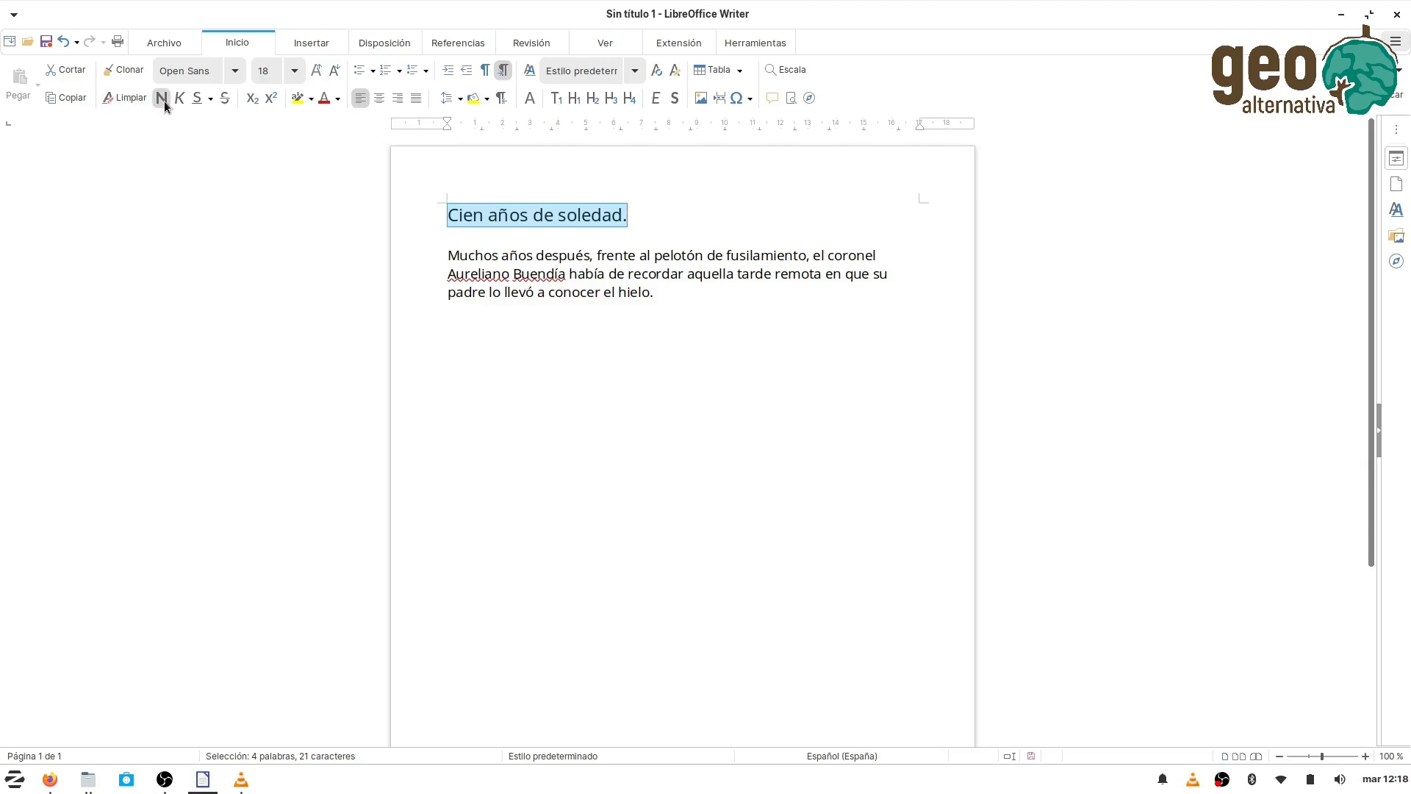
pyautogui.click(653, 391)
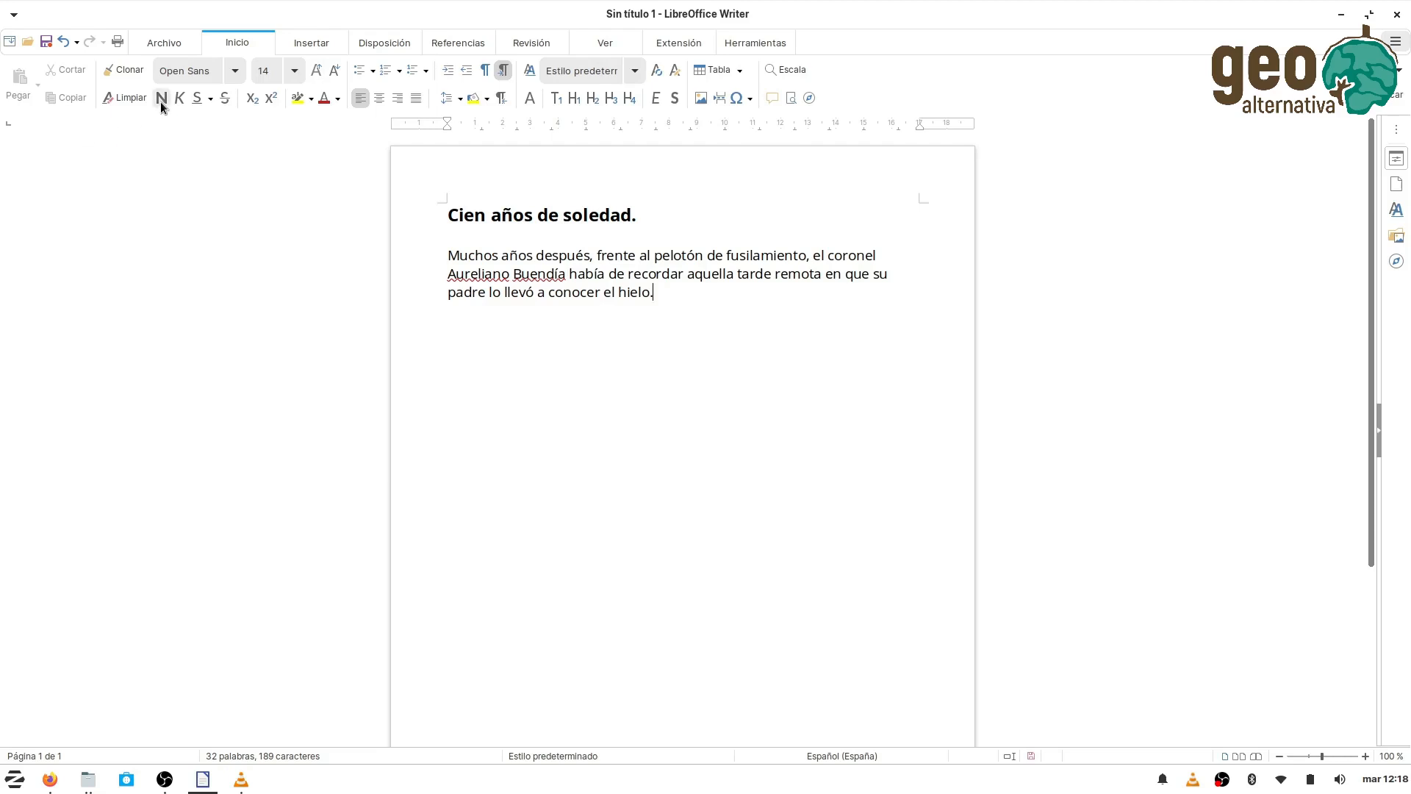
# Step: Select the title again and toggle its bold formatting, leaving it switched off
pyautogui.moveTo(447, 214); pyautogui.dragTo(639, 215)
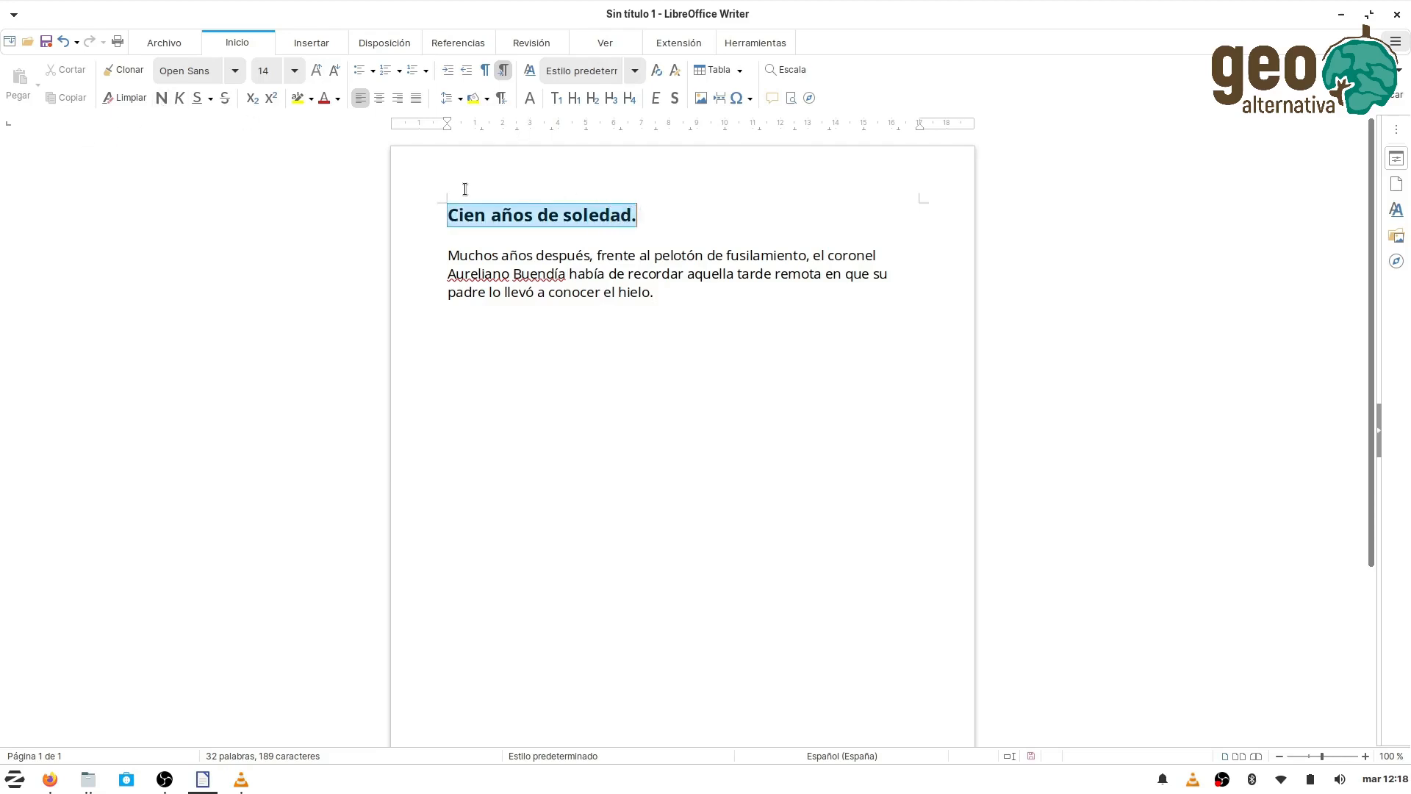
pyautogui.click(160, 97)
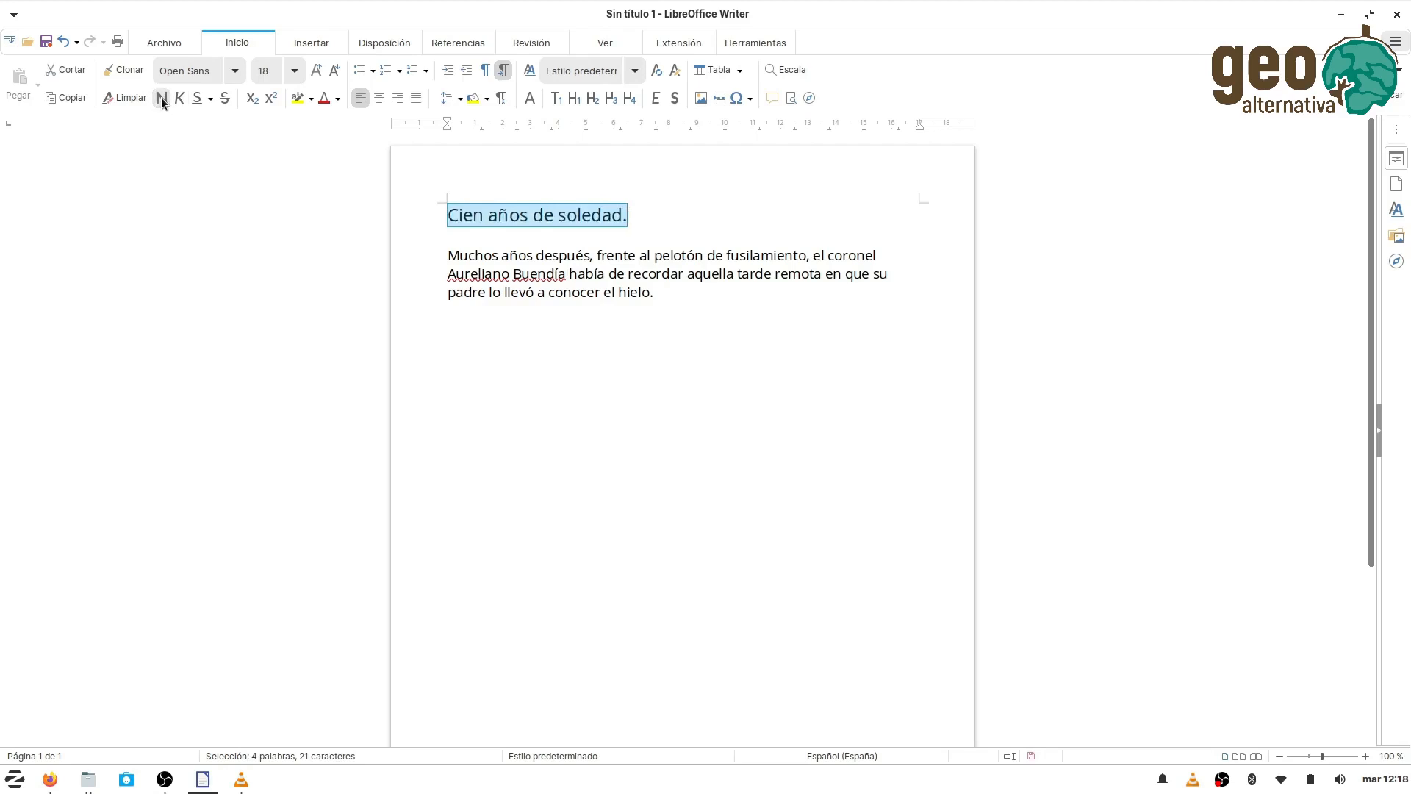
pyautogui.click(161, 97)
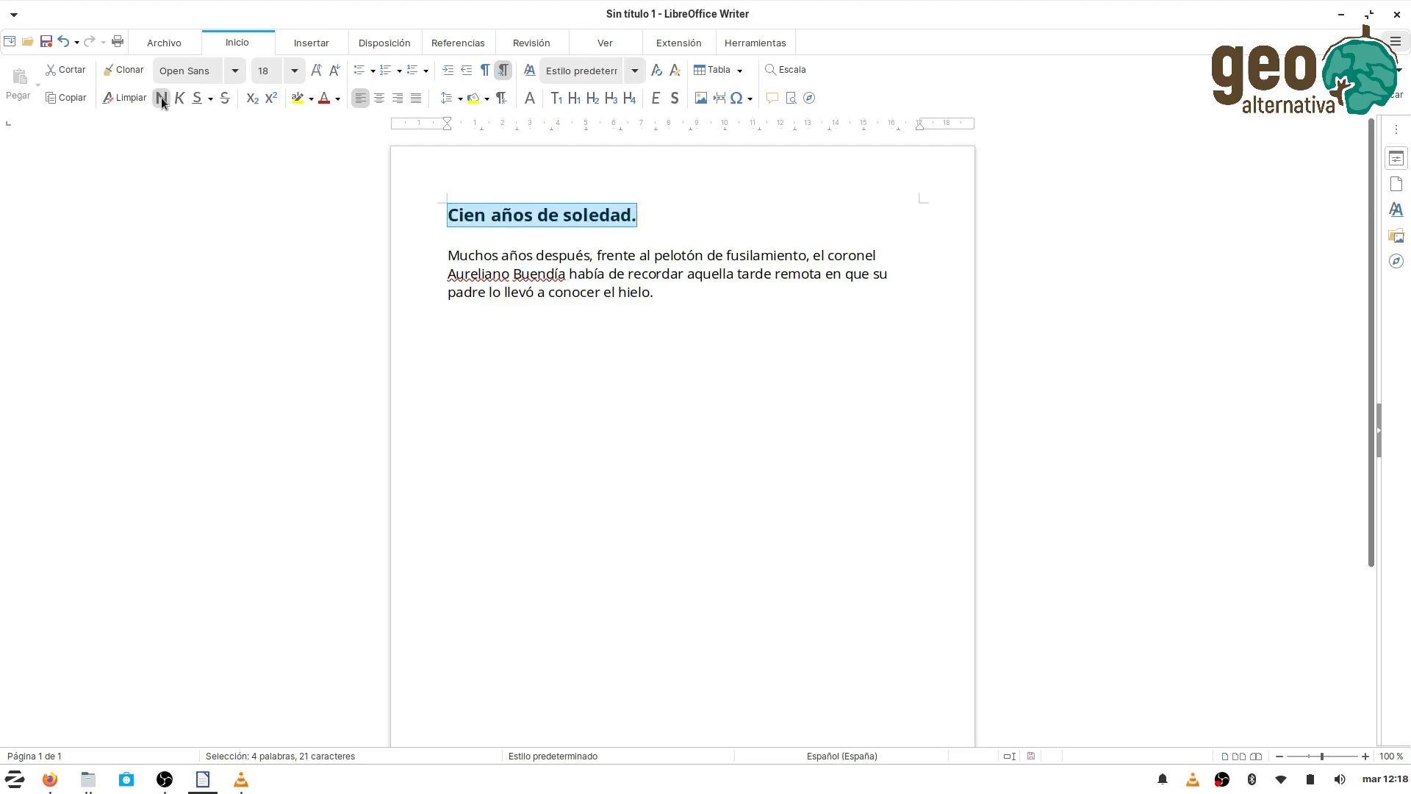
pyautogui.click(161, 97)
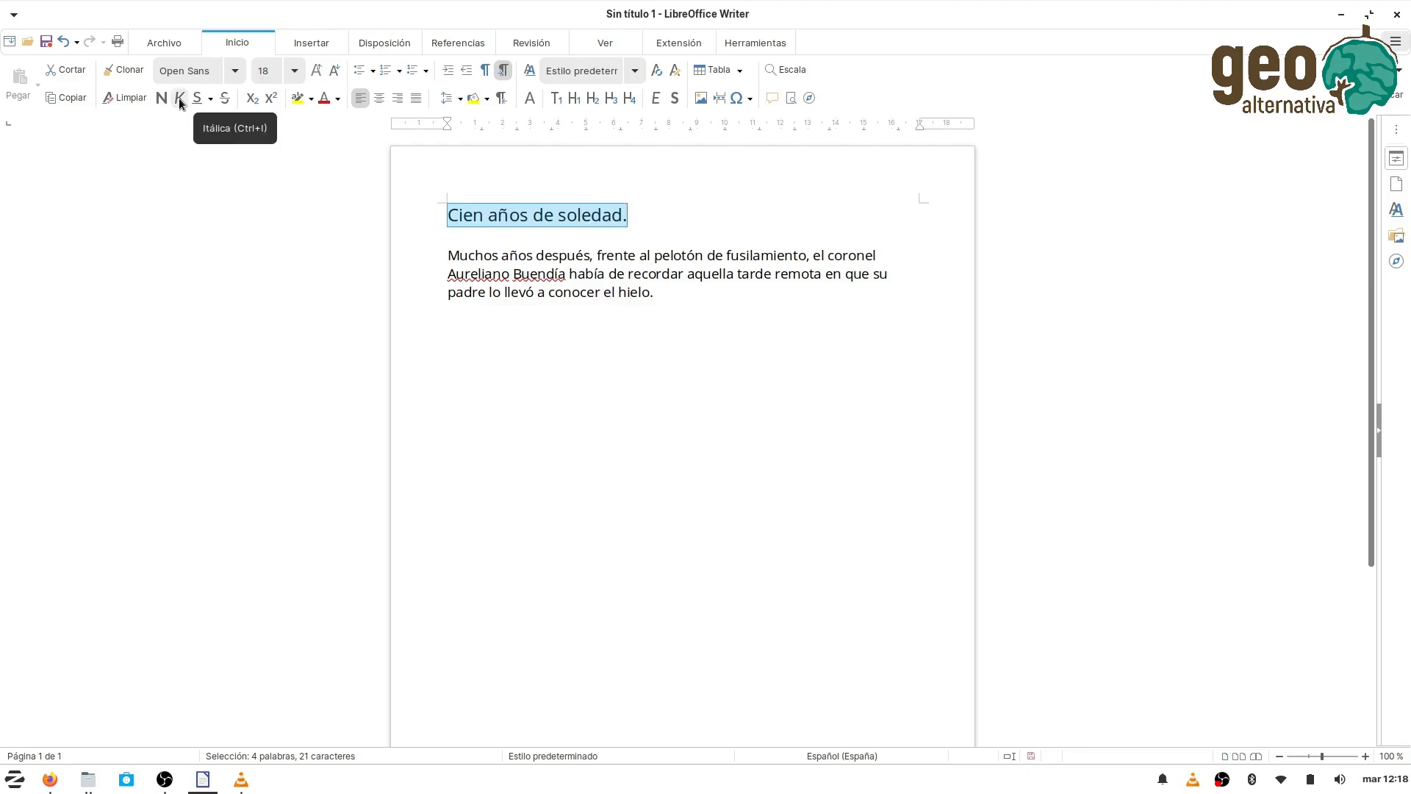
# Step: Try italic on the selected title twice, switching it off again each time
pyautogui.click(179, 99)
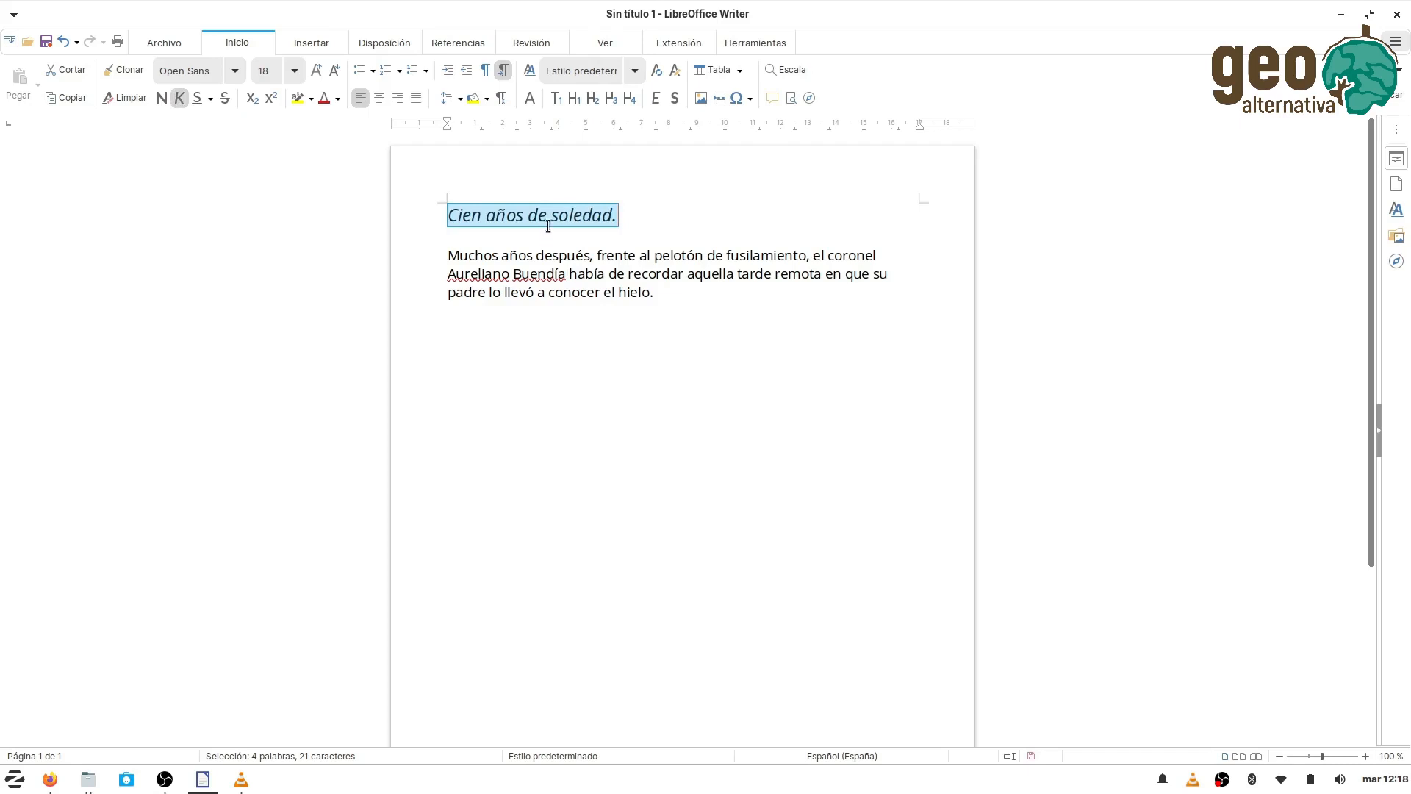
pyautogui.click(180, 99)
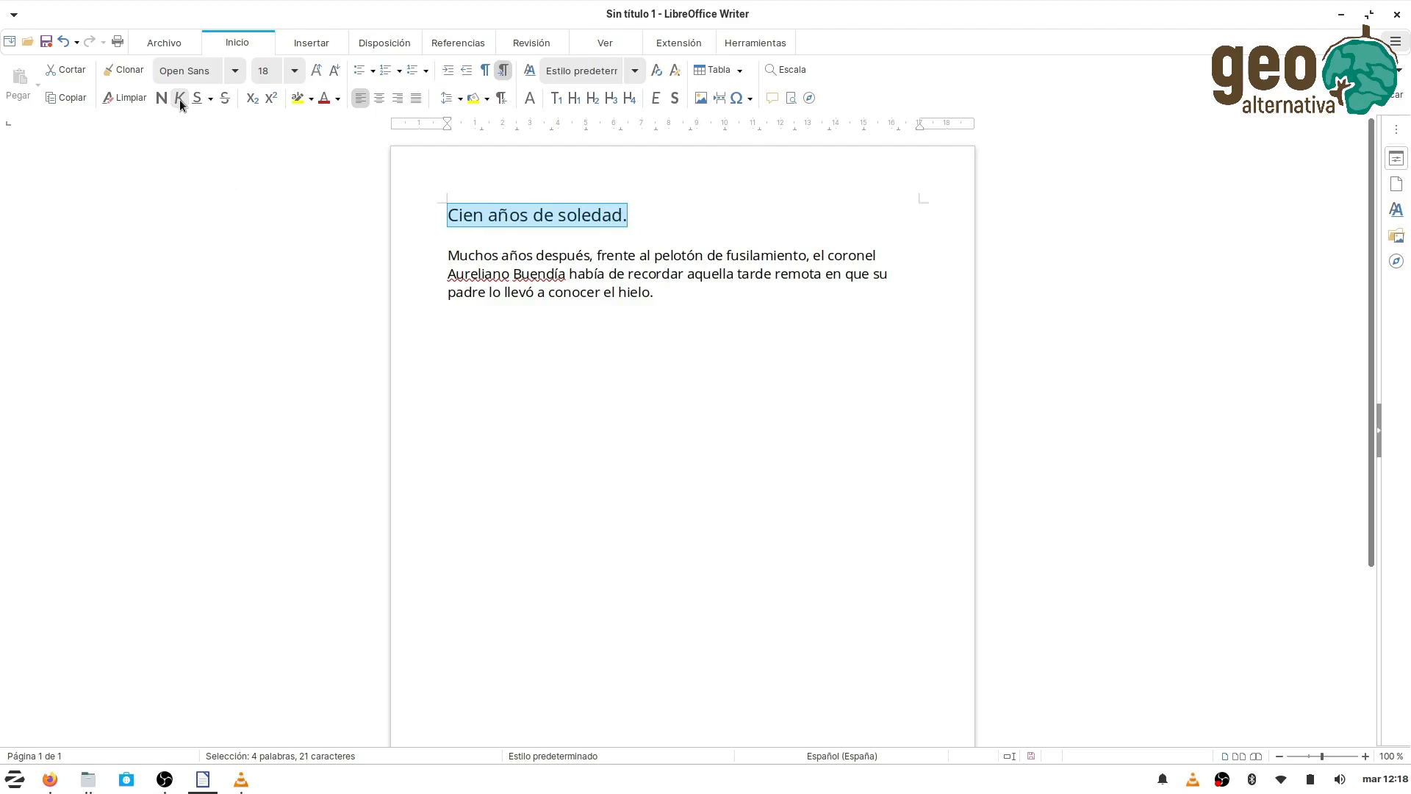
pyautogui.click(179, 99)
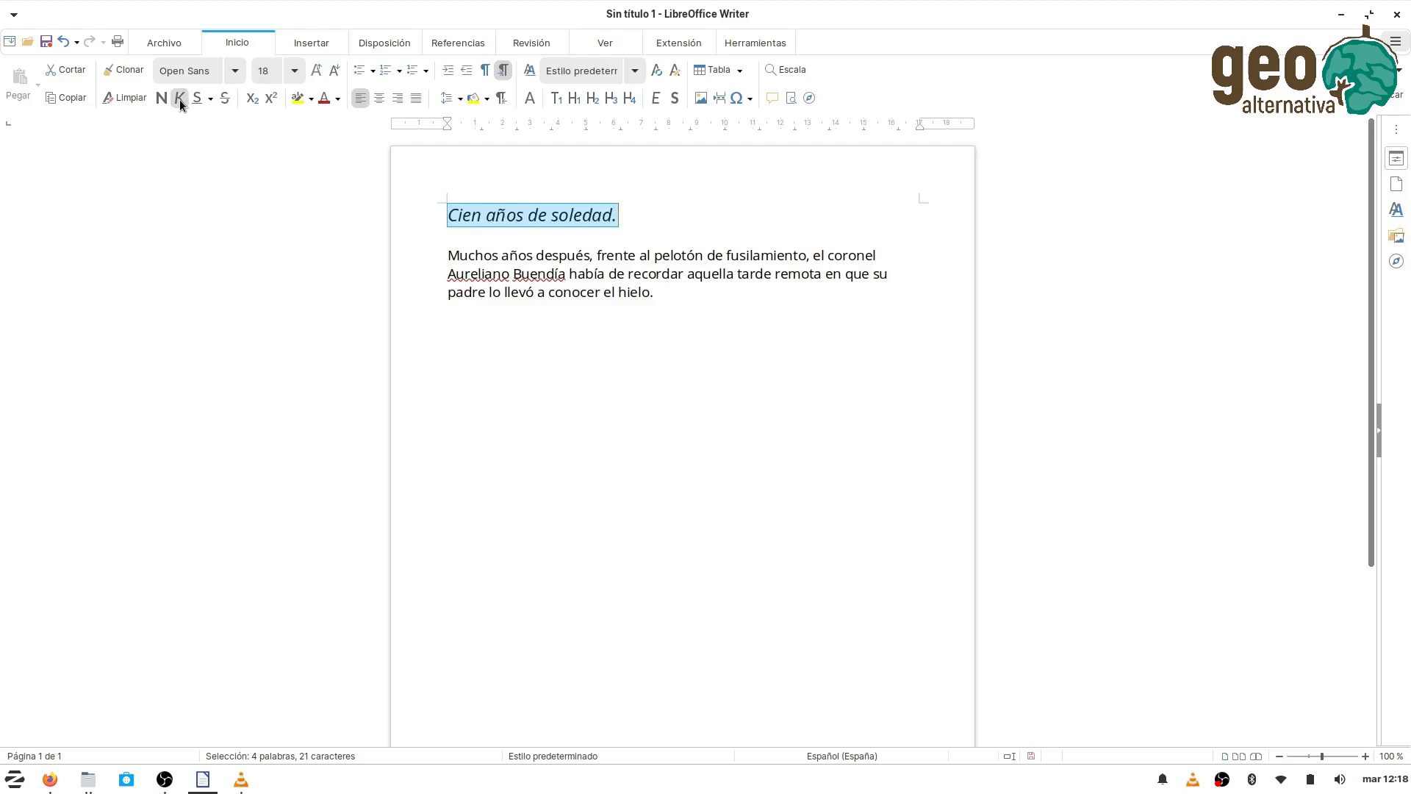
pyautogui.click(180, 99)
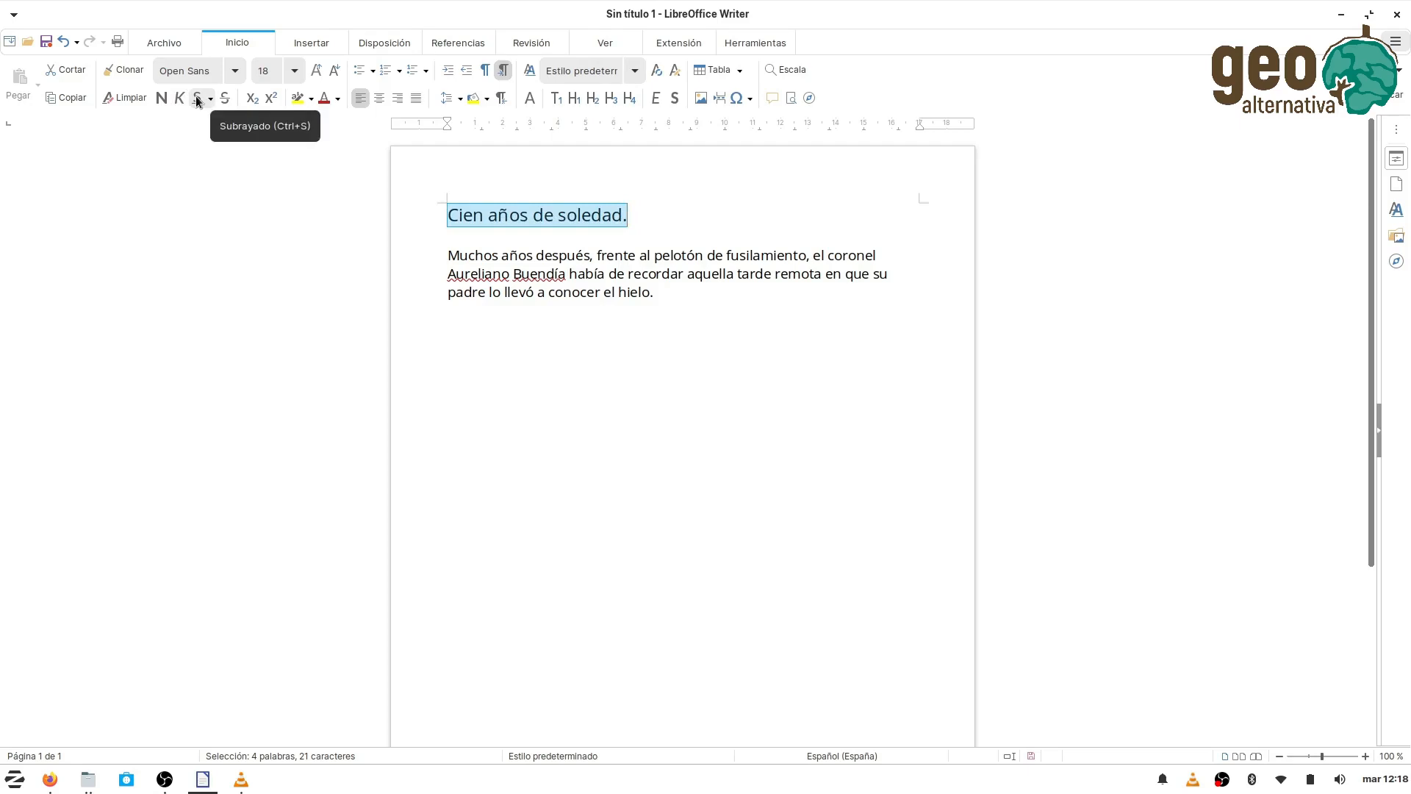
# Step: Underline the selected title "Cien años de soledad."
pyautogui.click(197, 99)
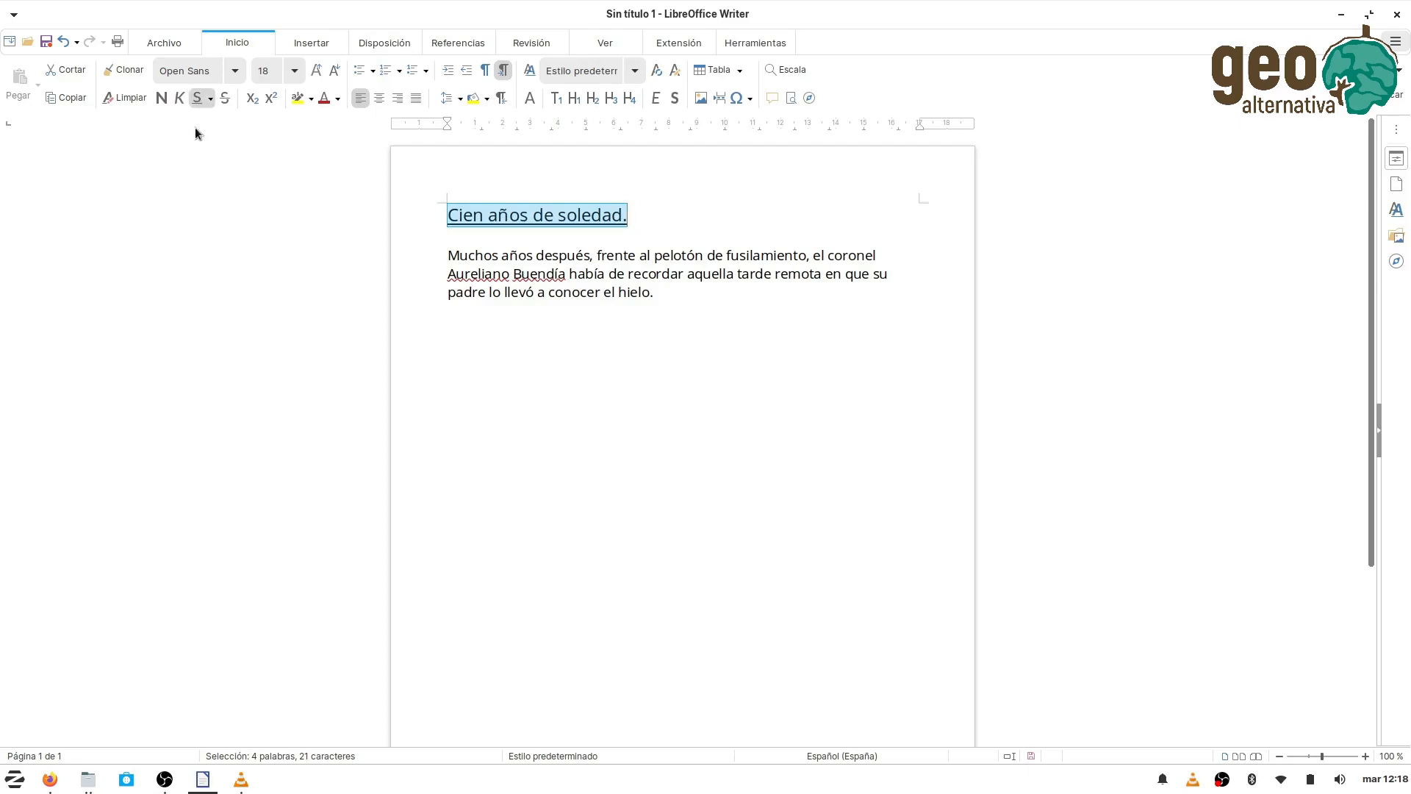
# Step: Remove the underline from the title "Cien años de soledad." and make it bold instead
pyautogui.click(667, 304)
pyautogui.moveTo(444, 219); pyautogui.dragTo(630, 219)
pyautogui.click(200, 98)
pyautogui.click(157, 99)
pyautogui.click(885, 519)
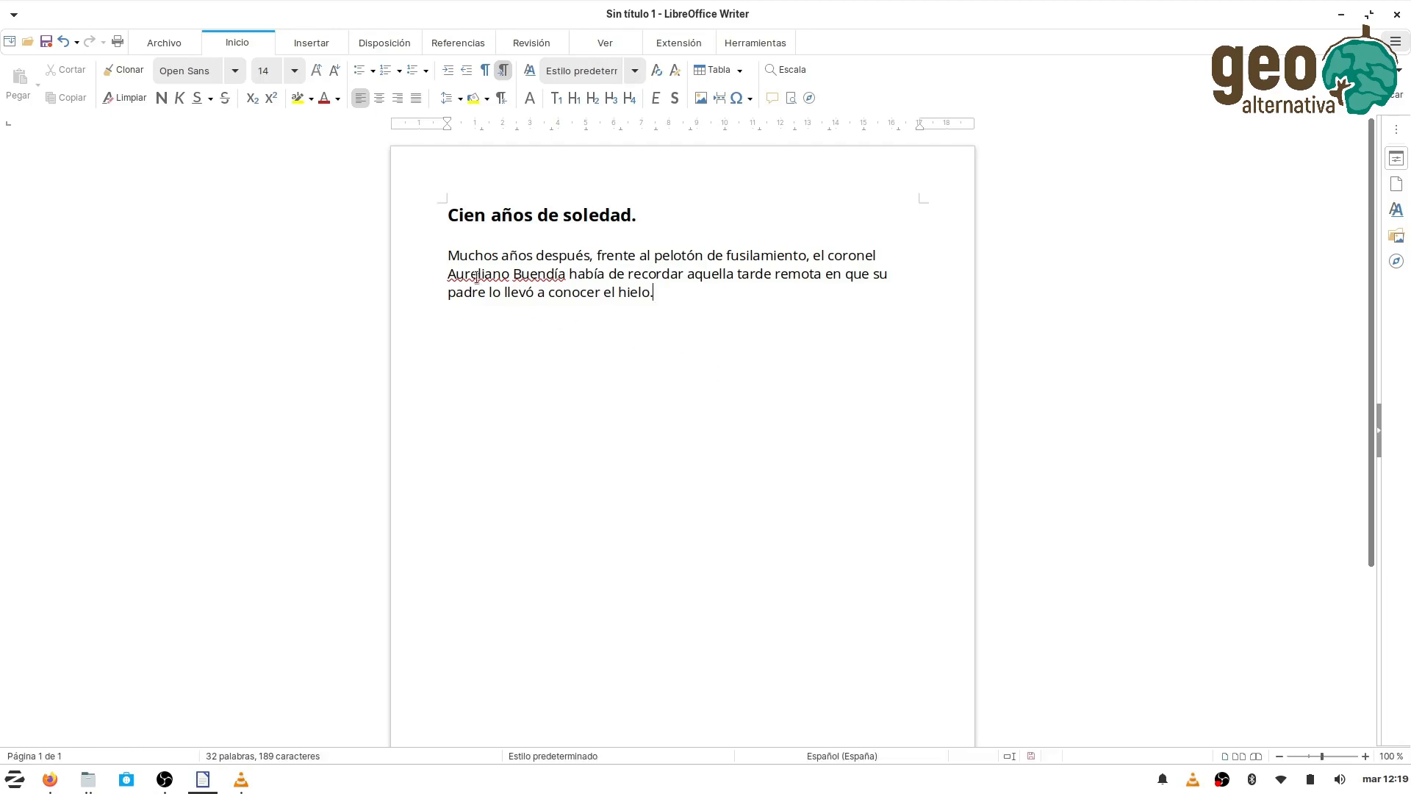
# Step: Change the font color of the whole body paragraph below the title to gray from the standard palette
pyautogui.moveTo(446, 255); pyautogui.dragTo(642, 315)
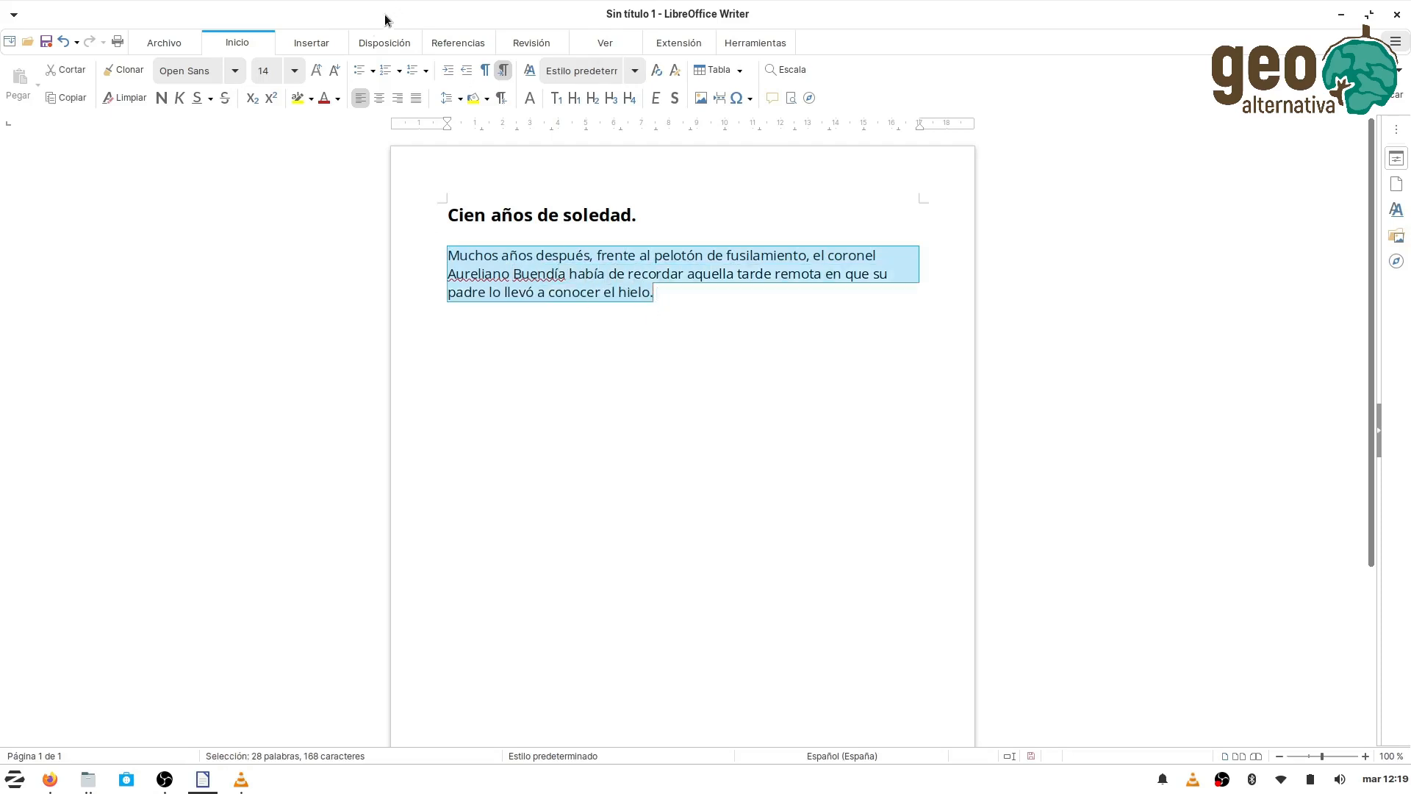
pyautogui.click(336, 101)
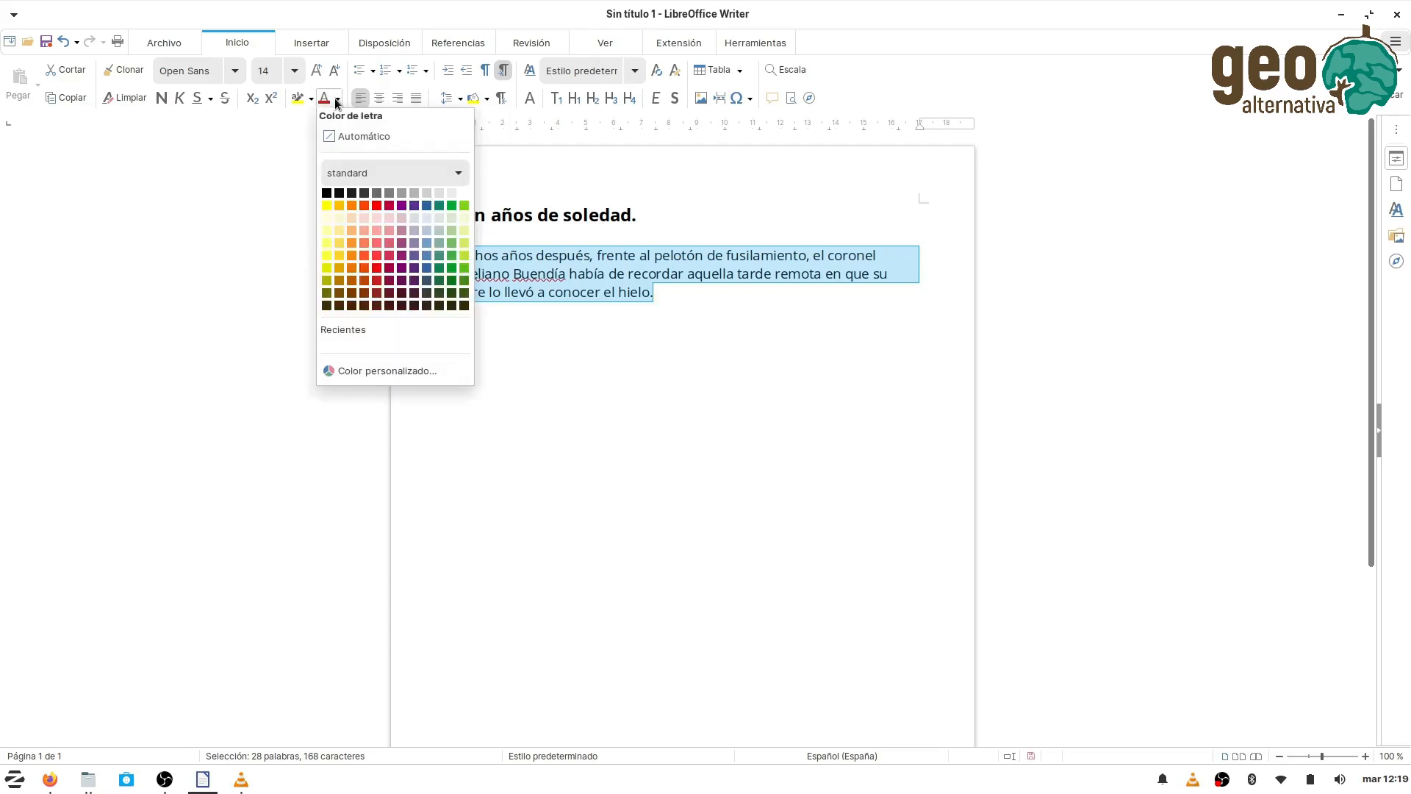
pyautogui.click(389, 192)
pyautogui.click(554, 359)
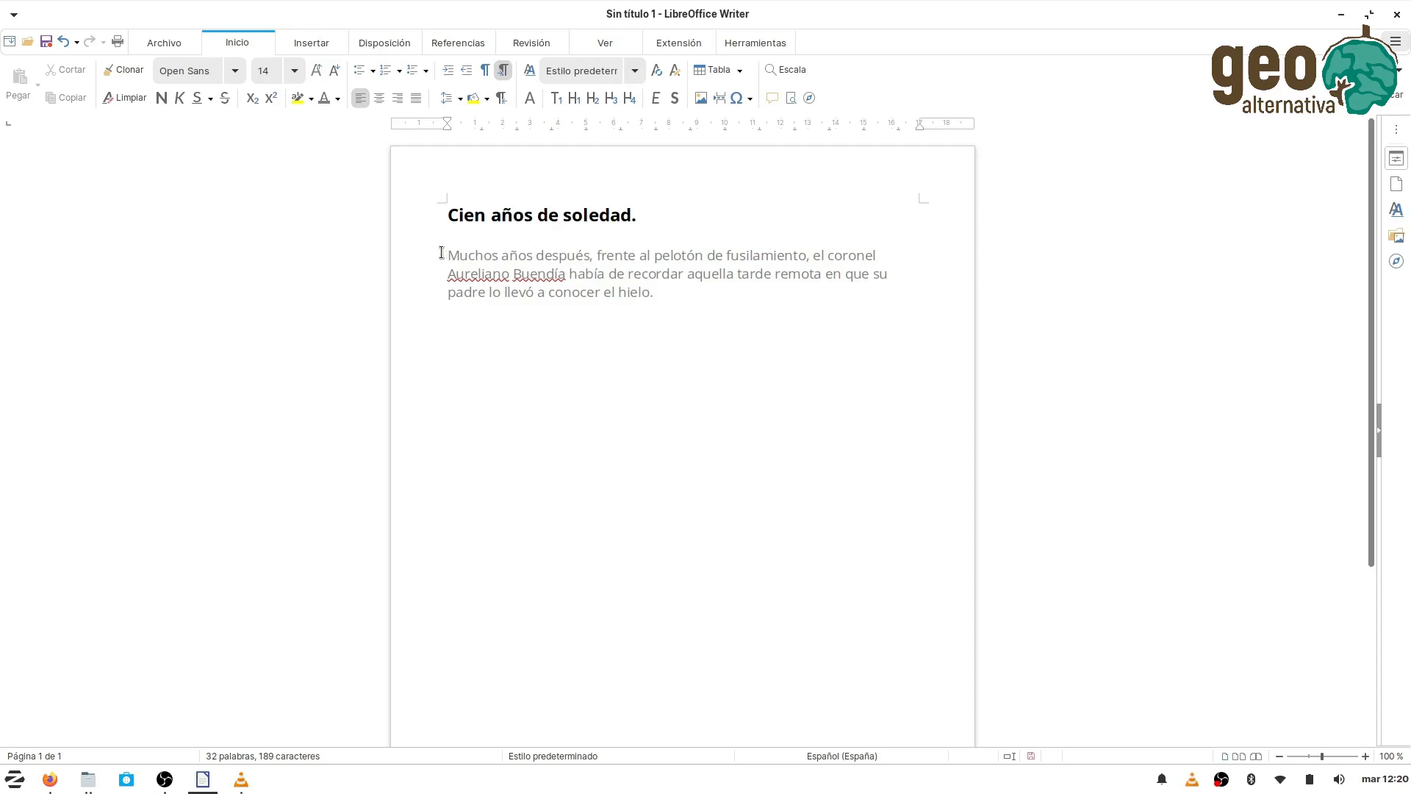
# Step: Center the gray body paragraph horizontally on the page and deselect it
pyautogui.moveTo(441, 257); pyautogui.dragTo(858, 305)
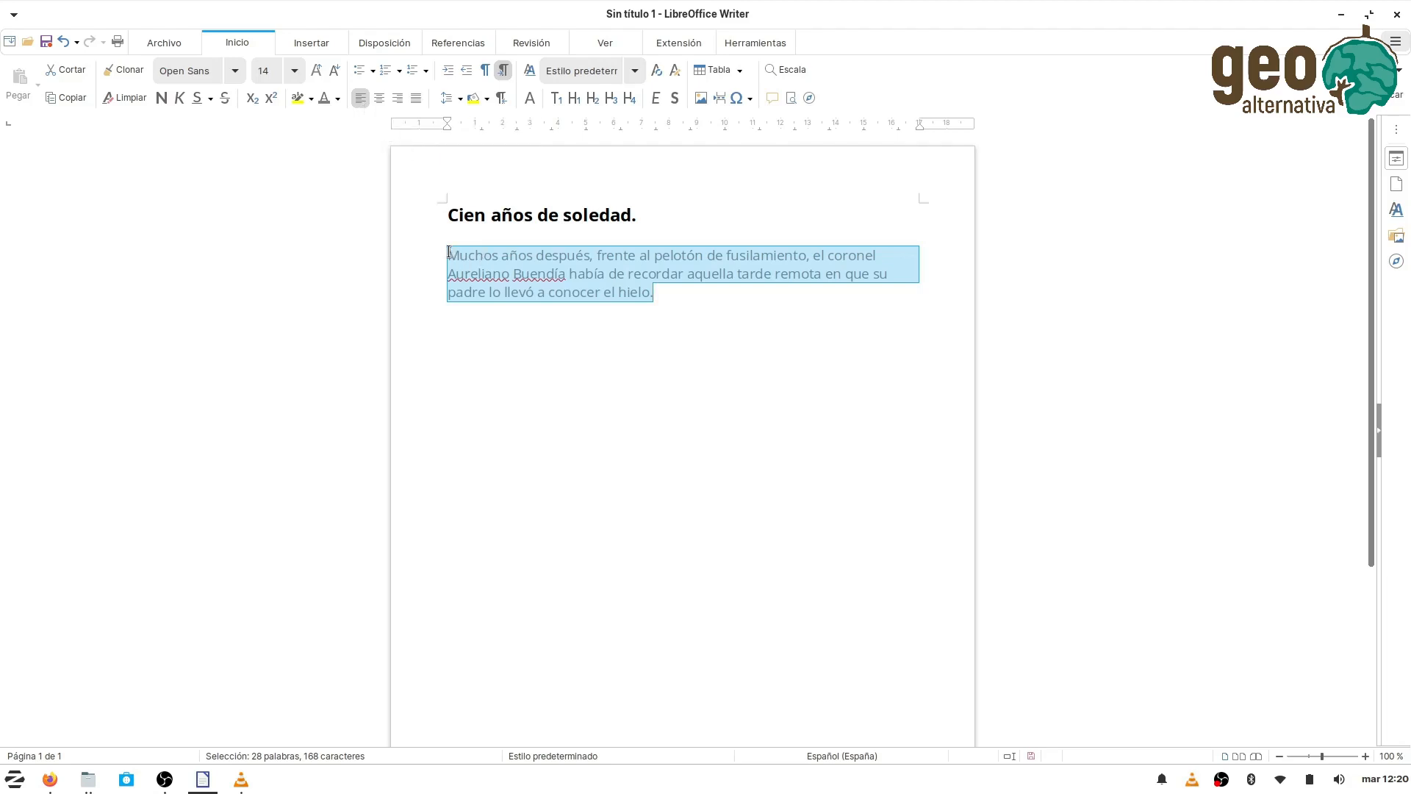
pyautogui.click(380, 97)
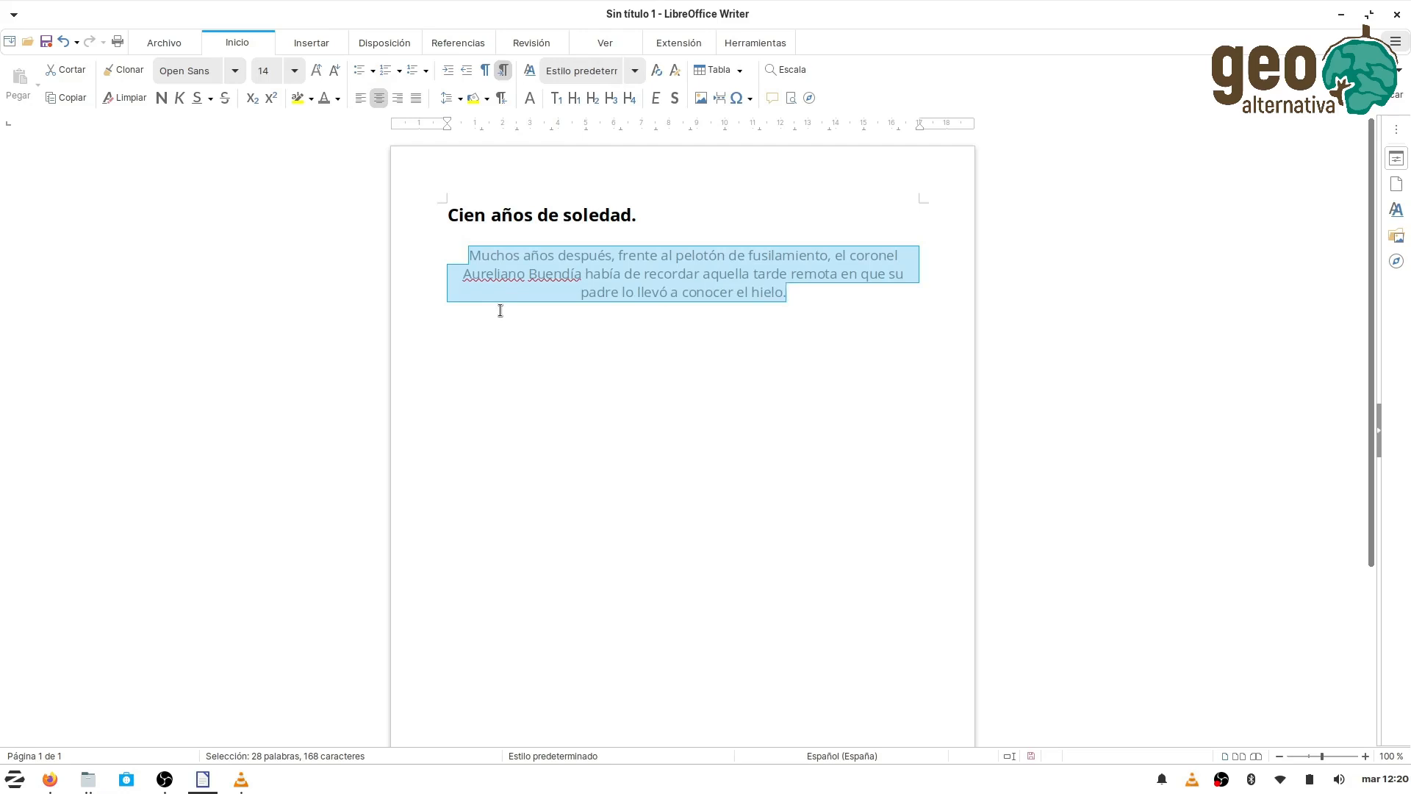
pyautogui.click(765, 318)
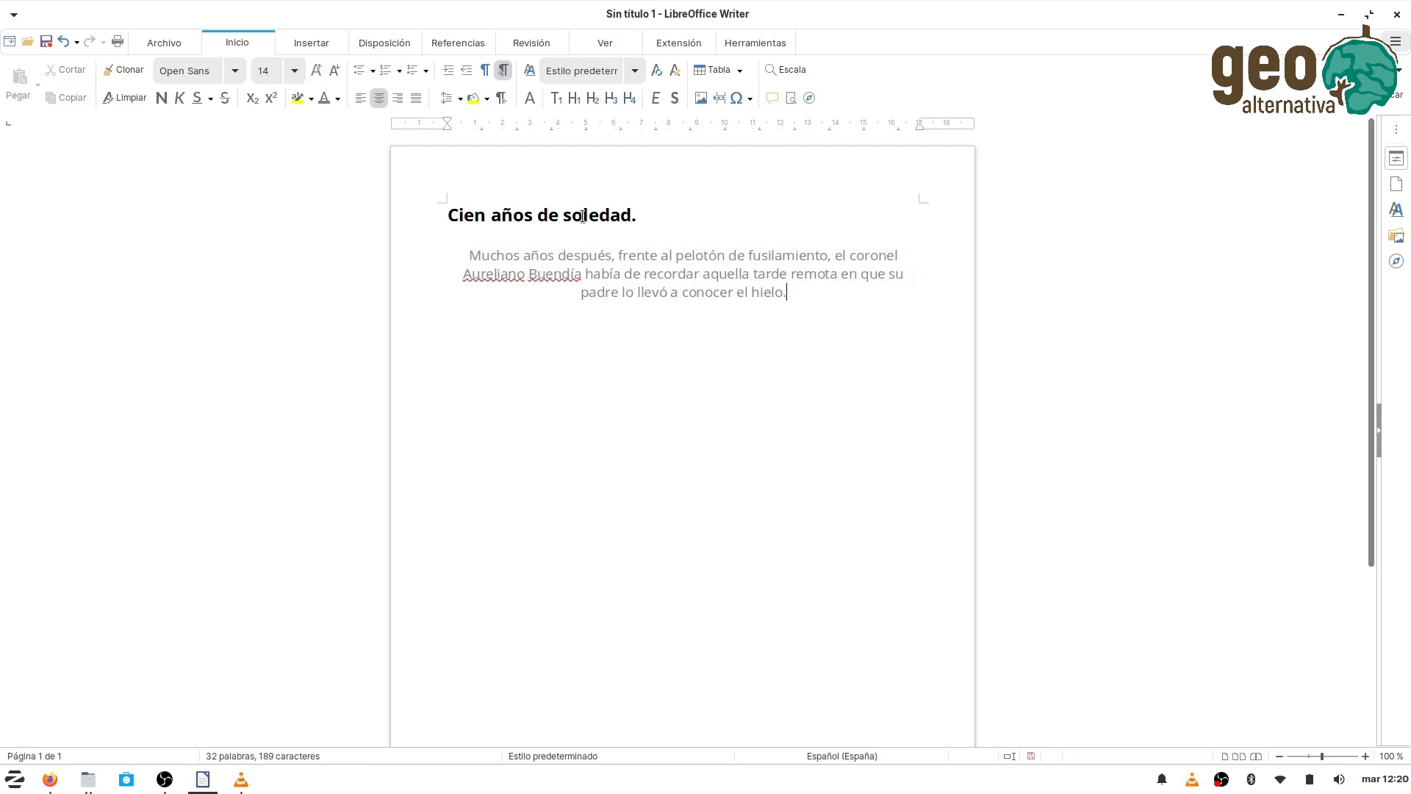
# Step: Center the title "Cien años de soledad." horizontally above the body paragraph
pyautogui.tripleClick(541, 217)
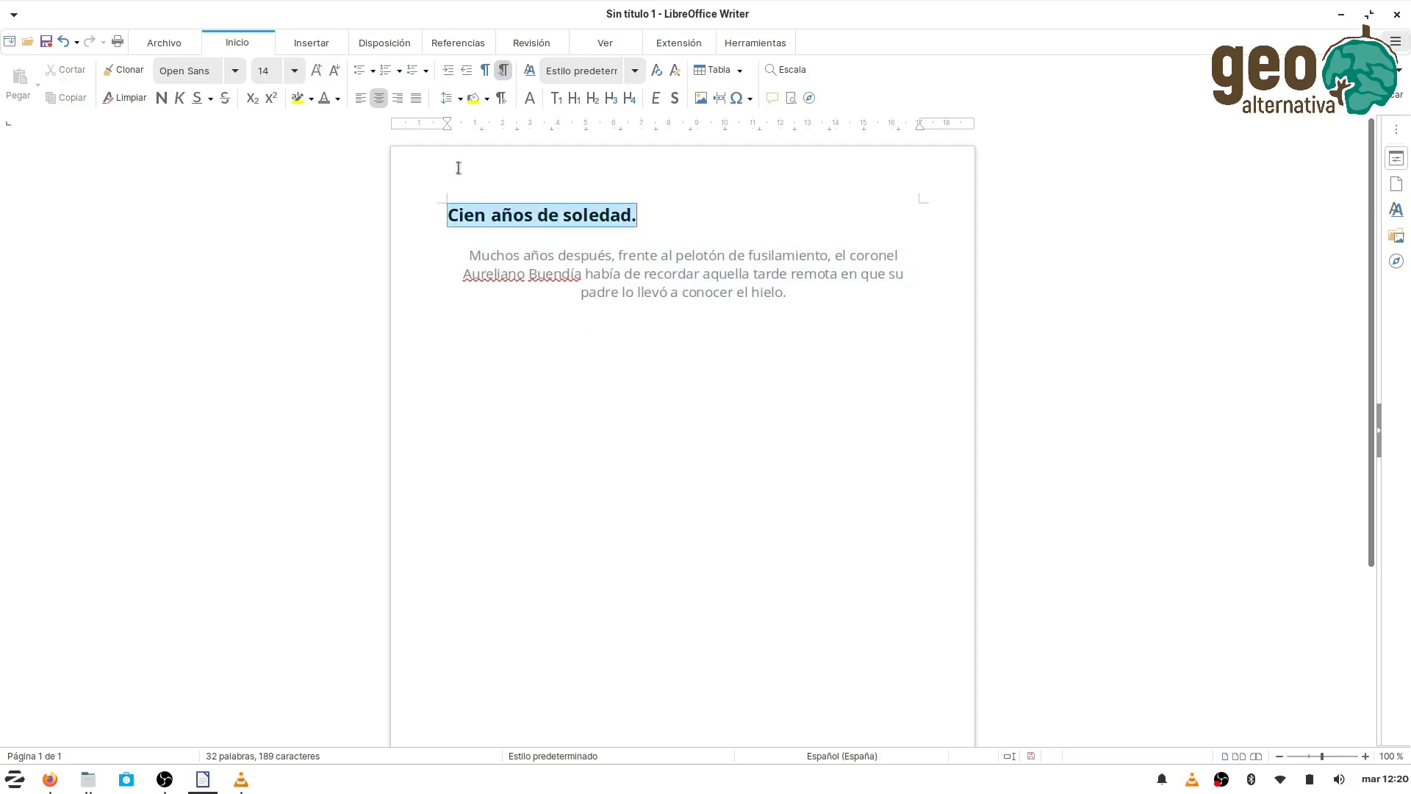
pyautogui.click(379, 97)
pyautogui.click(721, 346)
# Step: Try right and left alignment on the body paragraph, finishing with it justified between both margins
pyautogui.moveTo(467, 251); pyautogui.dragTo(812, 286)
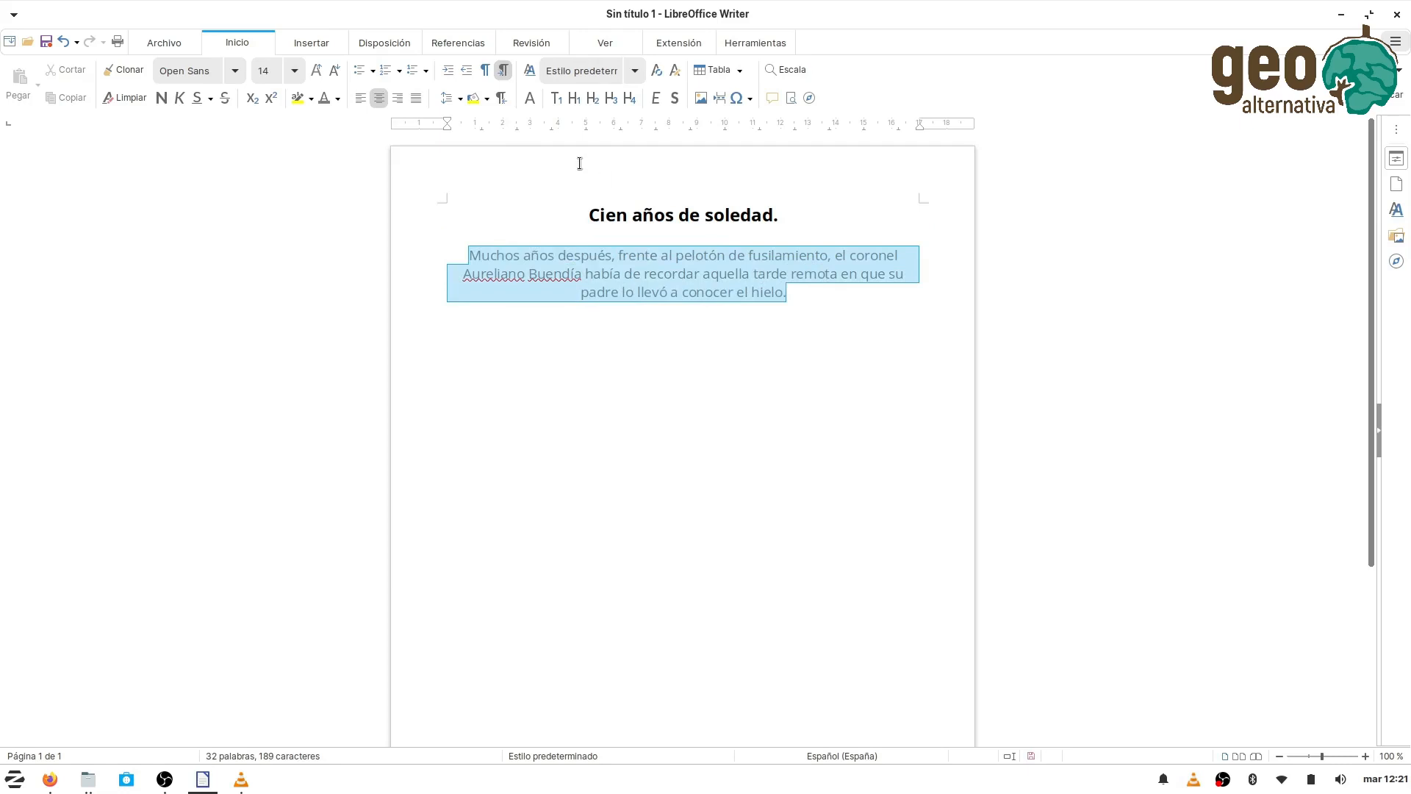
pyautogui.click(395, 99)
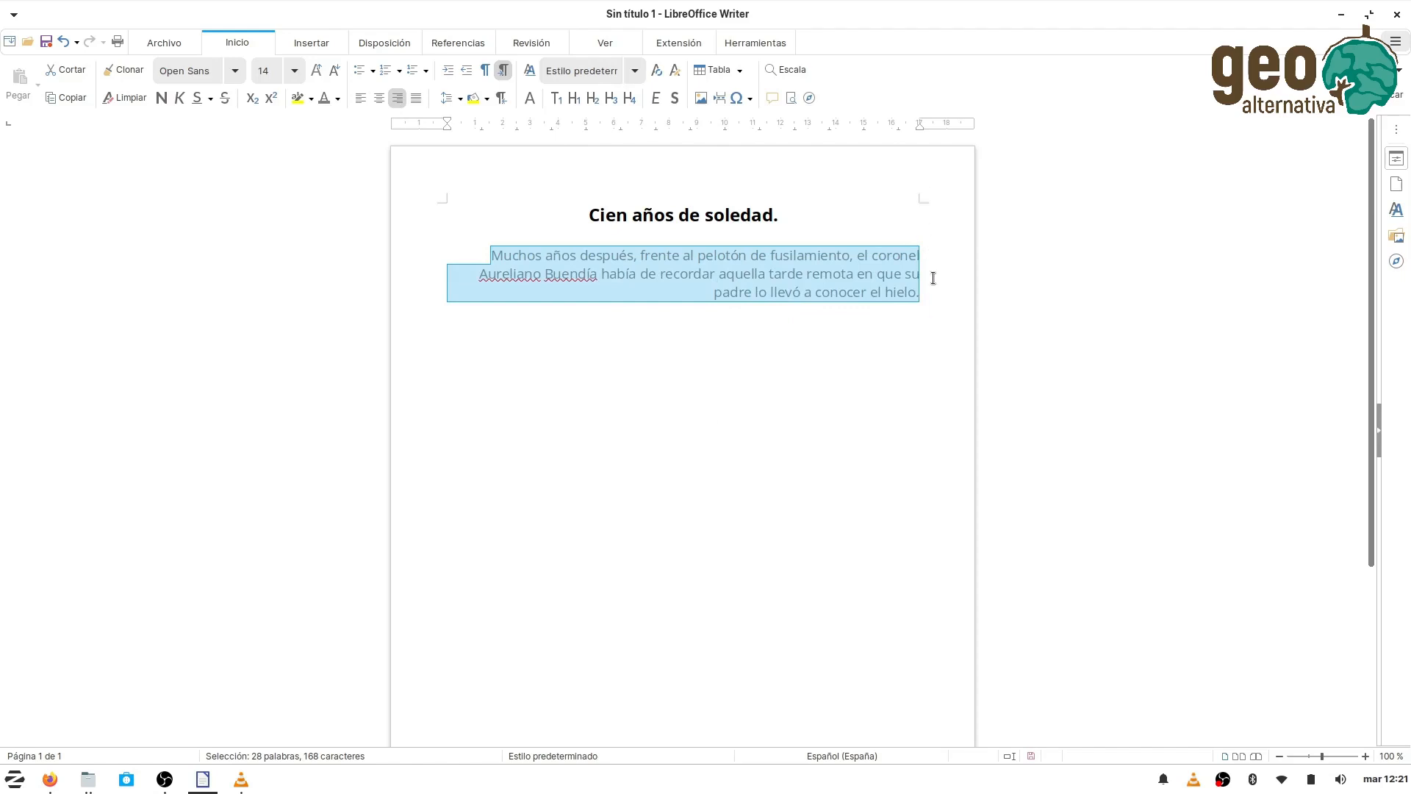
pyautogui.click(359, 98)
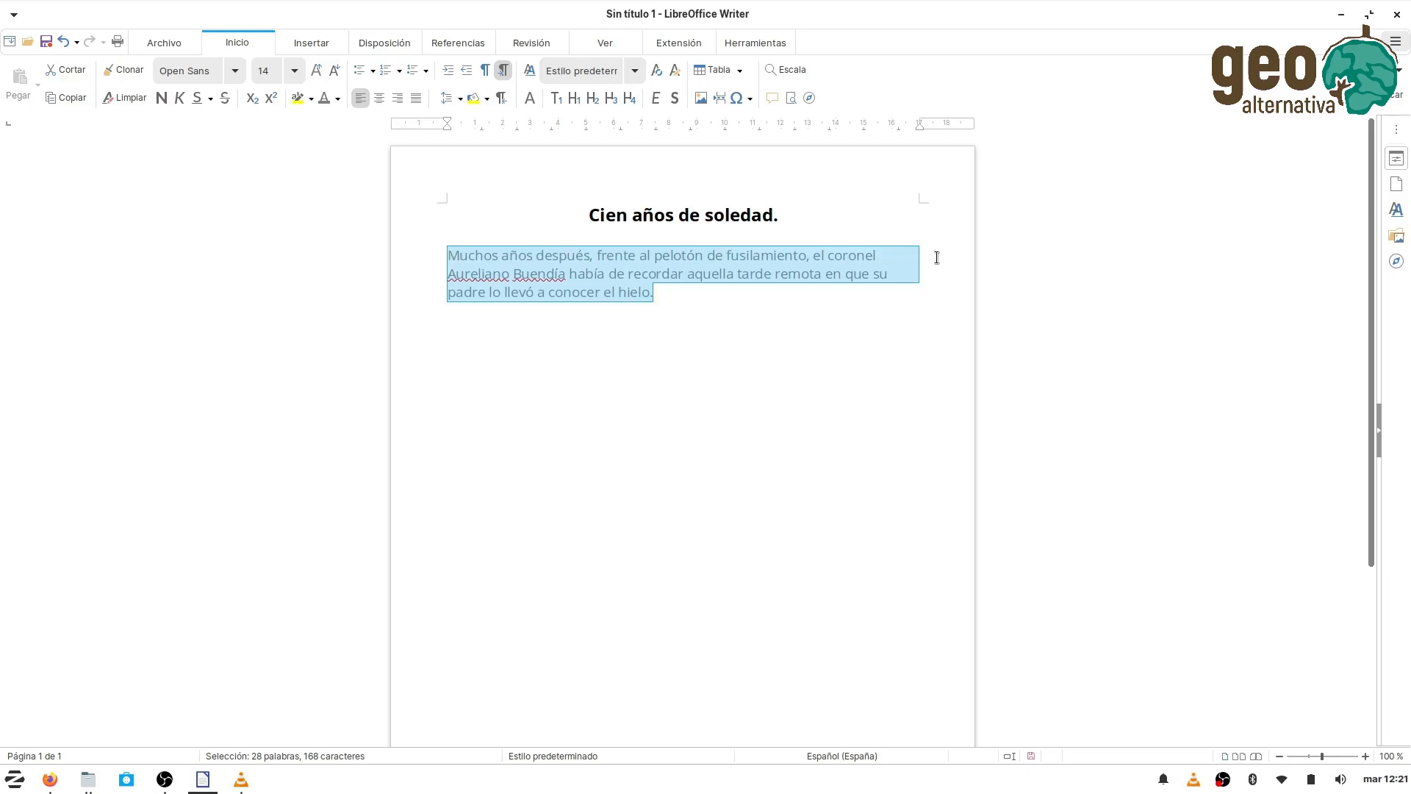
pyautogui.click(415, 98)
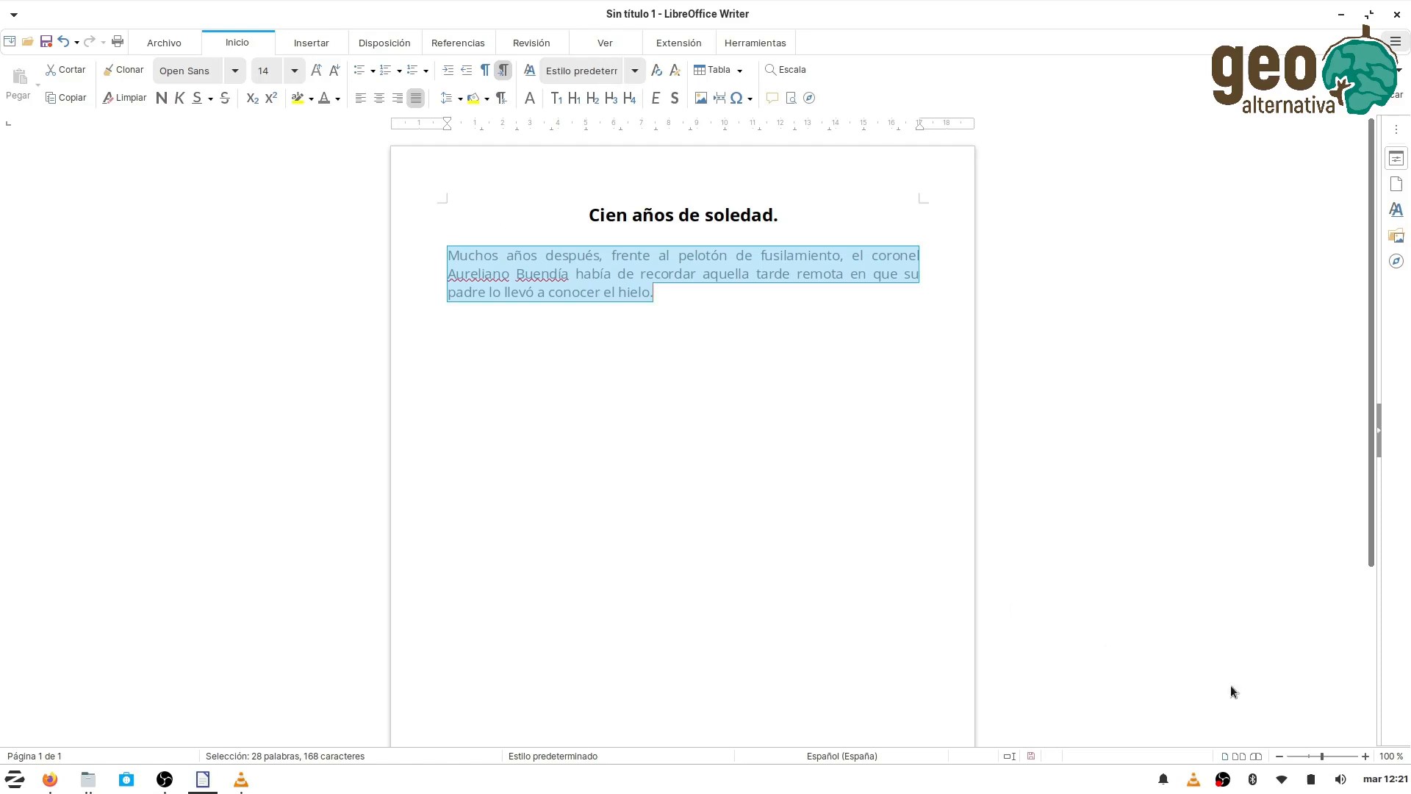
pyautogui.rightClick(1223, 782)
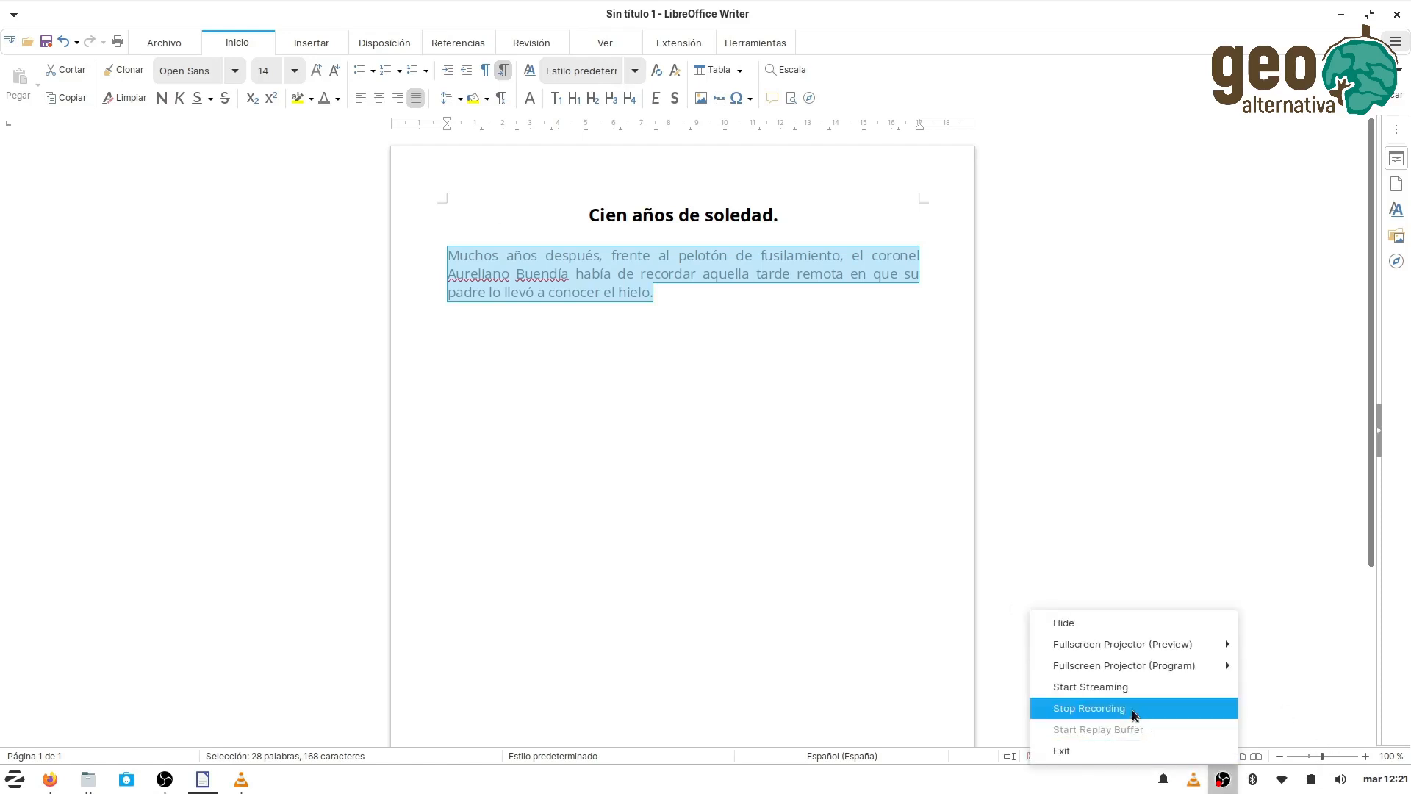
pyautogui.click(1132, 708)
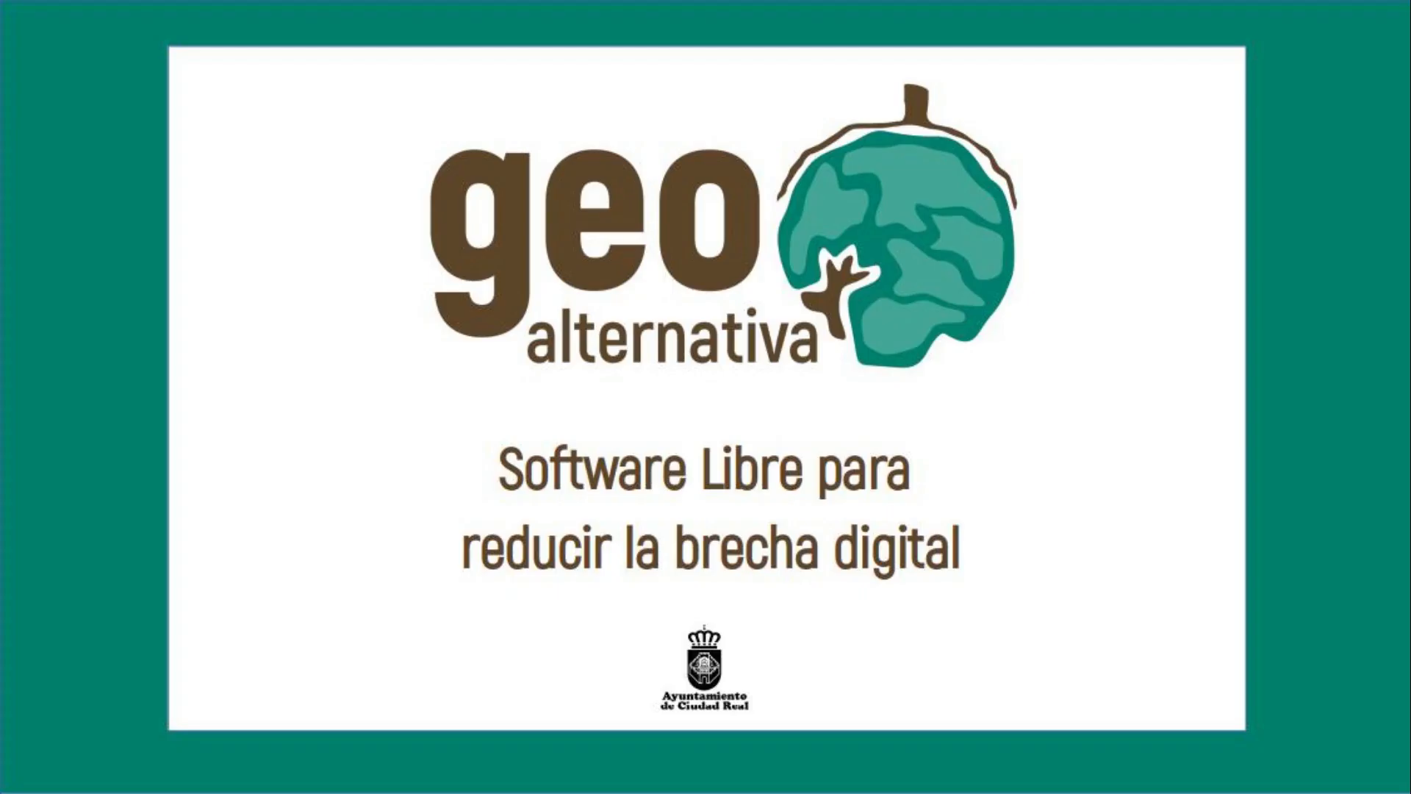